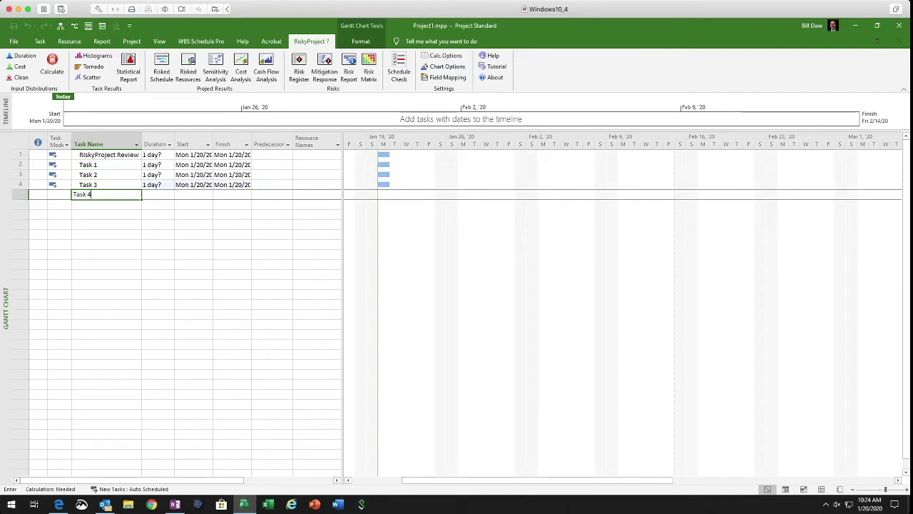
Add Task 5 and a Project End task, making Project End a zero-duration milestone.
text(Task 5)
key(Return)
text(Project End)
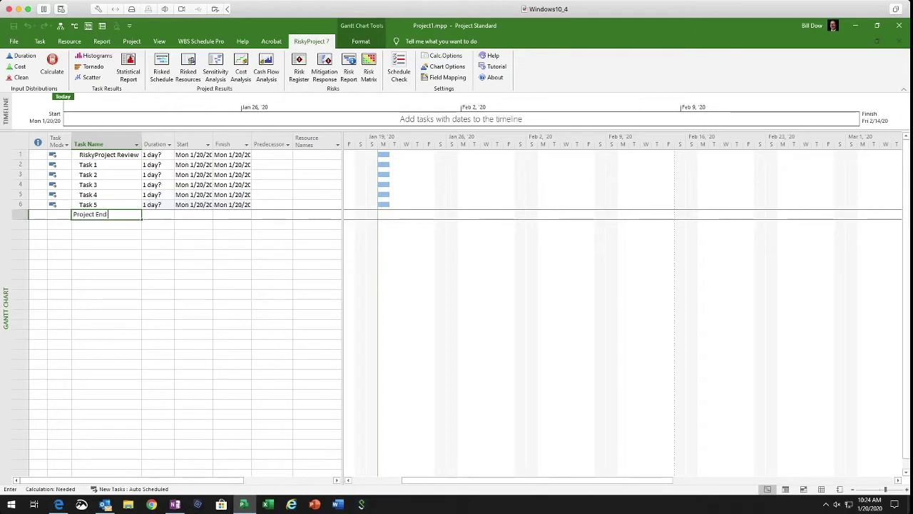
key(Tab)
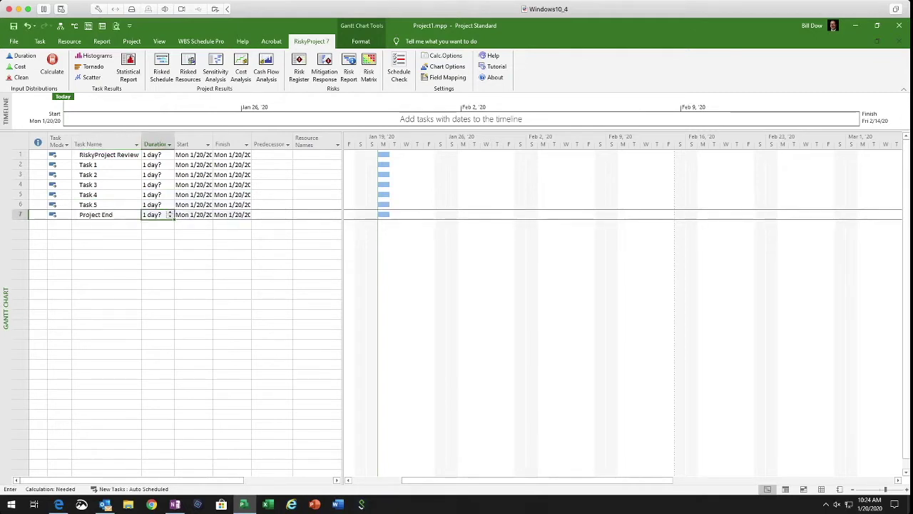
text(0)
key(Return)
Select all tasks and link them in sequence.
click(20, 141)
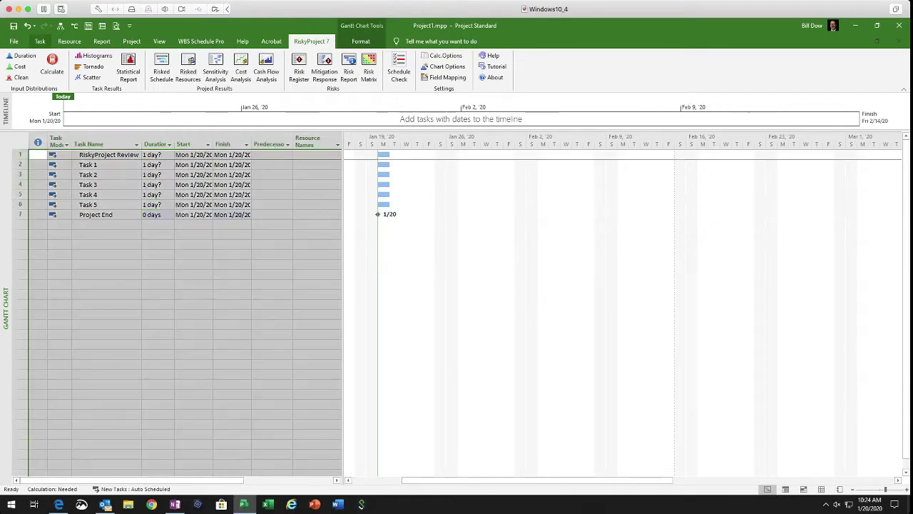
click(39, 41)
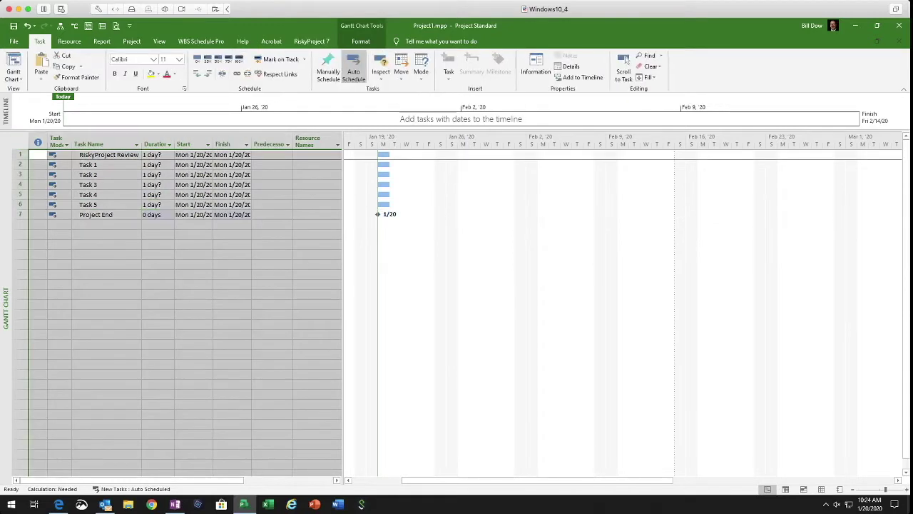
key(ctrl+F2)
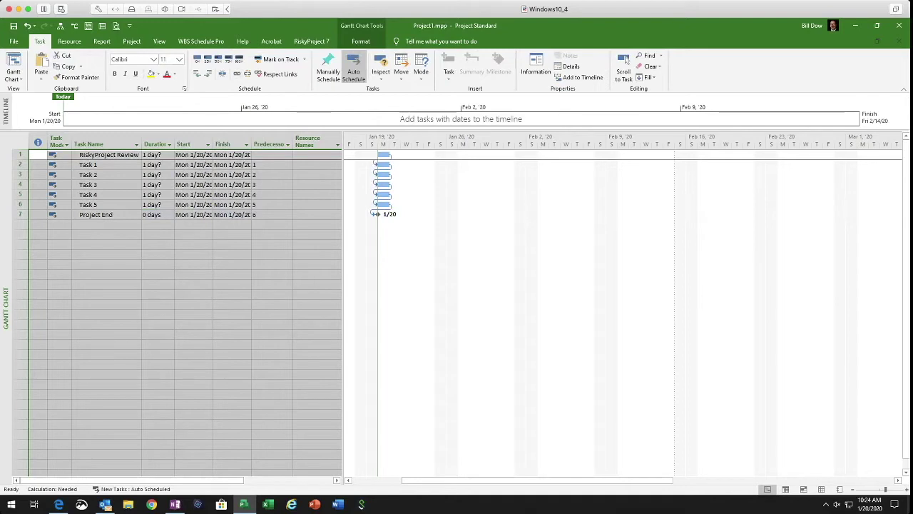
Set Task 1–Task 5 durations to 5, 3, 2, 5 and 2 days.
click(157, 164)
text(5)
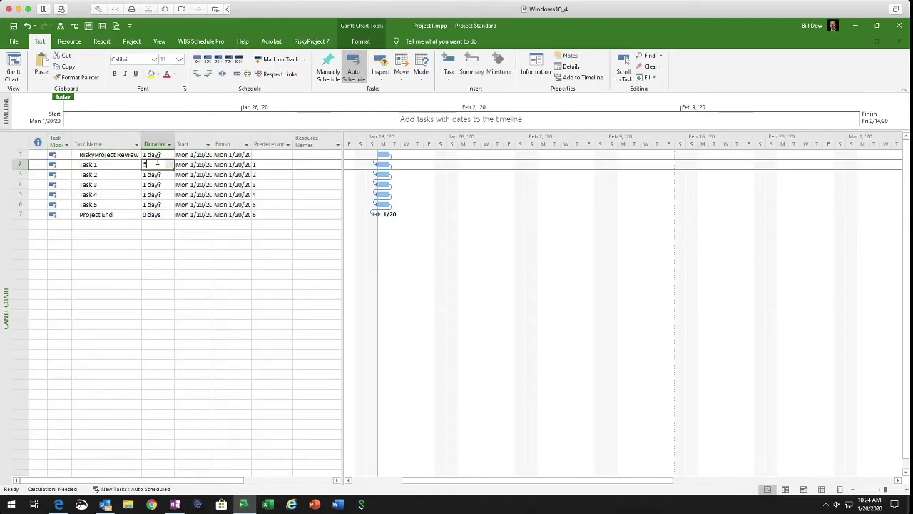
key(Return)
key(BackSpace)
text(3)
key(Return)
text(2)
key(Return)
text(5)
key(Return)
text(2)
key(Return)
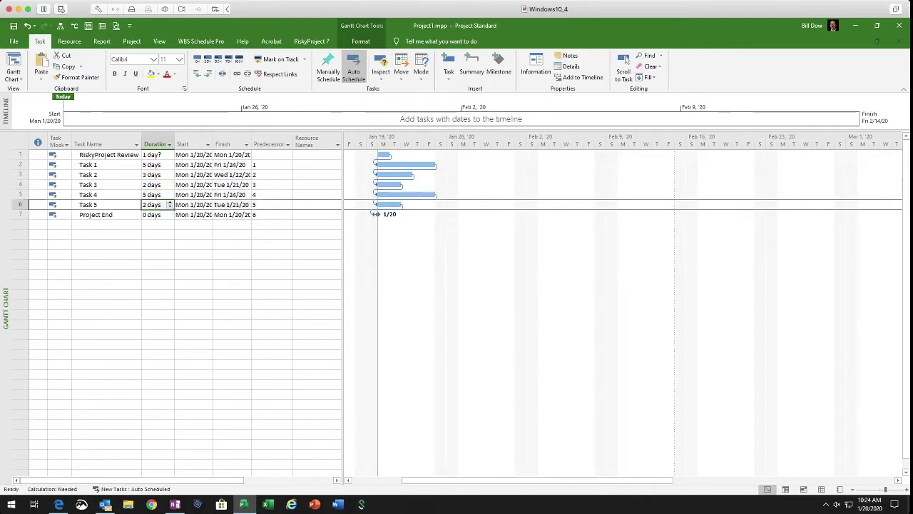
Indent Task 1 through Project End under RiskyProject Review.
drag(20, 164, 20, 214)
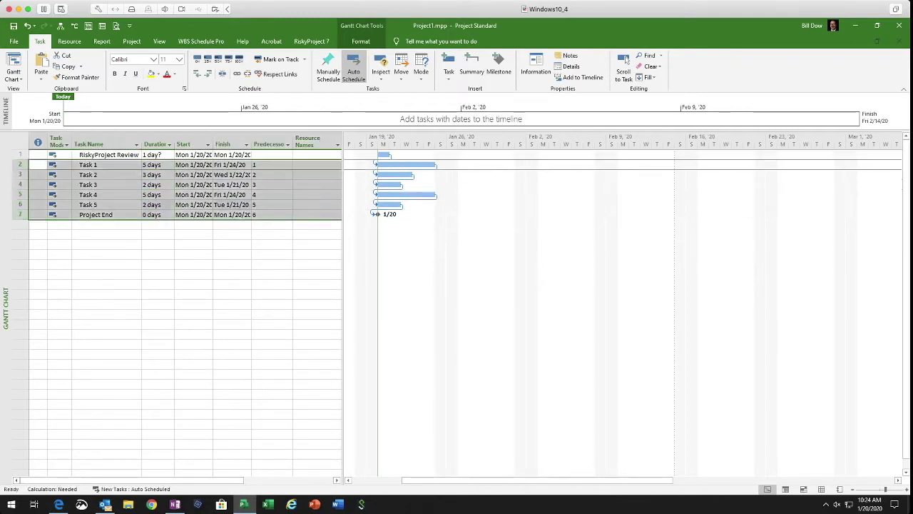
click(207, 73)
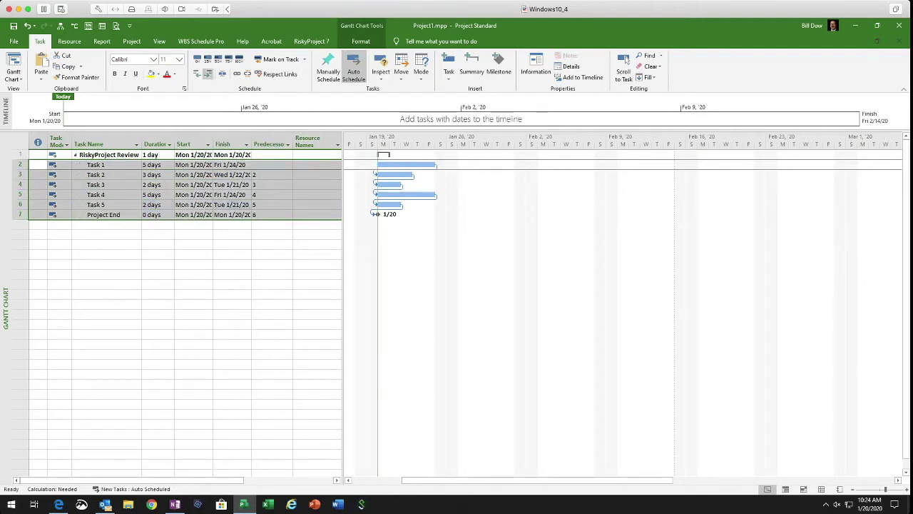
click(57, 164)
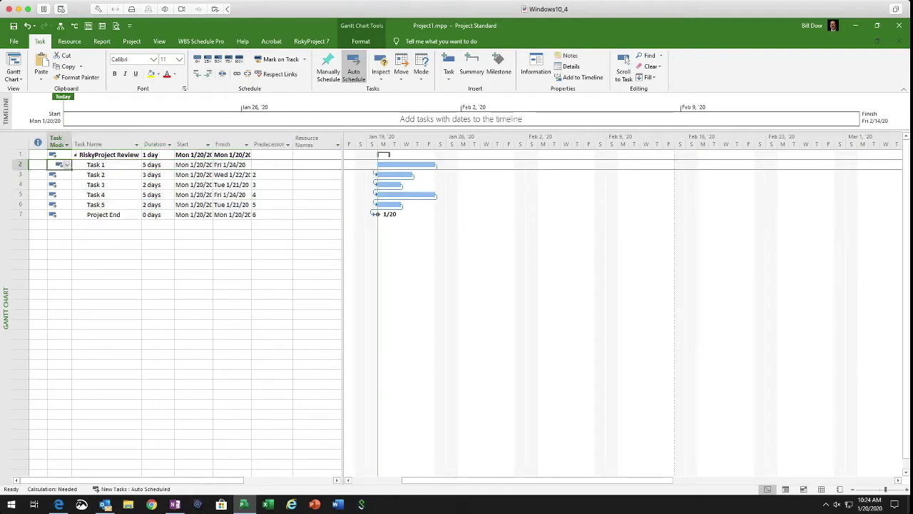
click(106, 164)
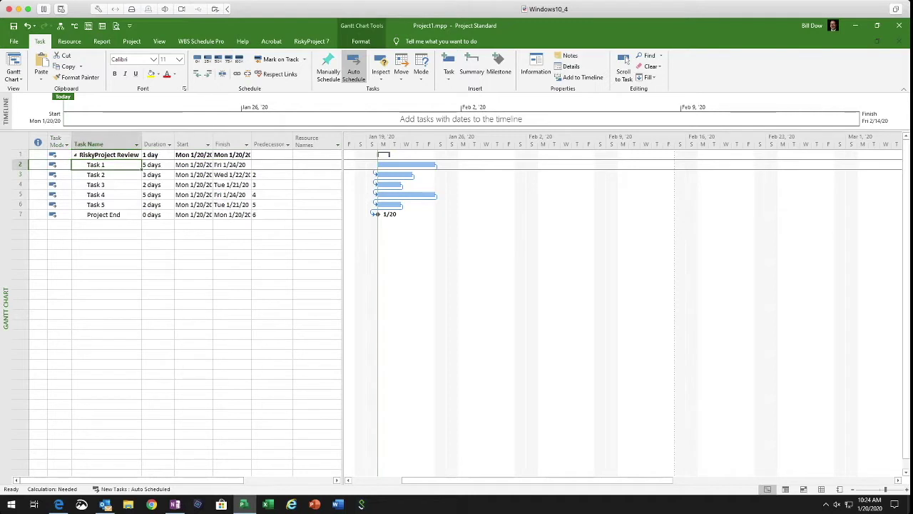
key(ctrl+space)
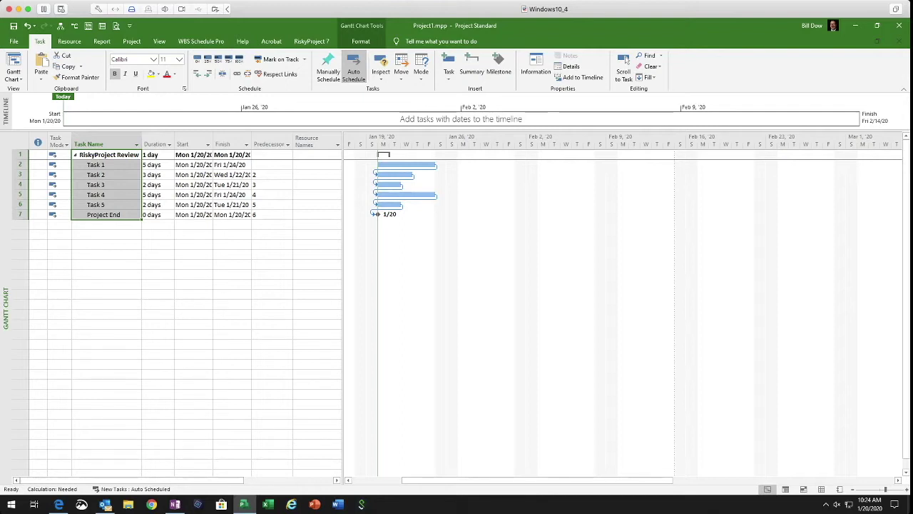
Recalculate the schedule with F9 and widen the Start column and task table.
key(F9)
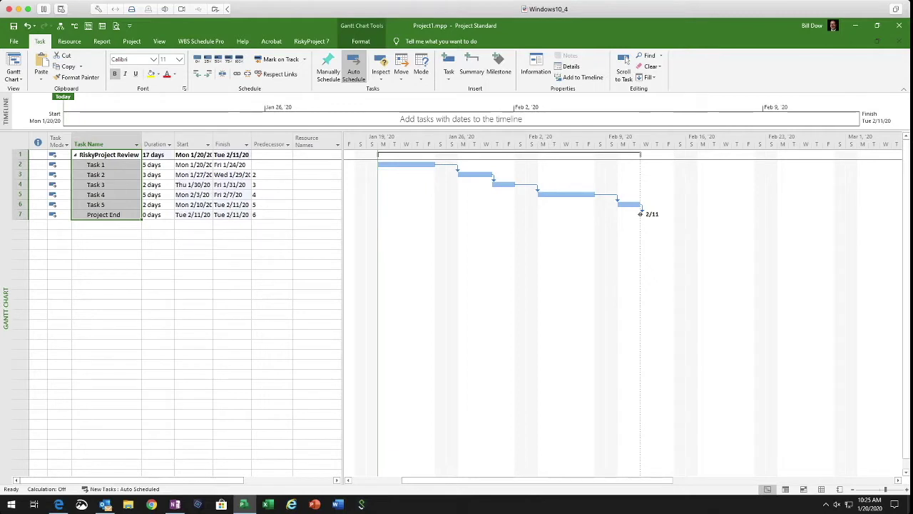
drag(213, 144, 266, 145)
drag(343, 285, 373, 285)
Enter a named resource in the Resource Names cell for each of Task 1–Task 5.
click(322, 165)
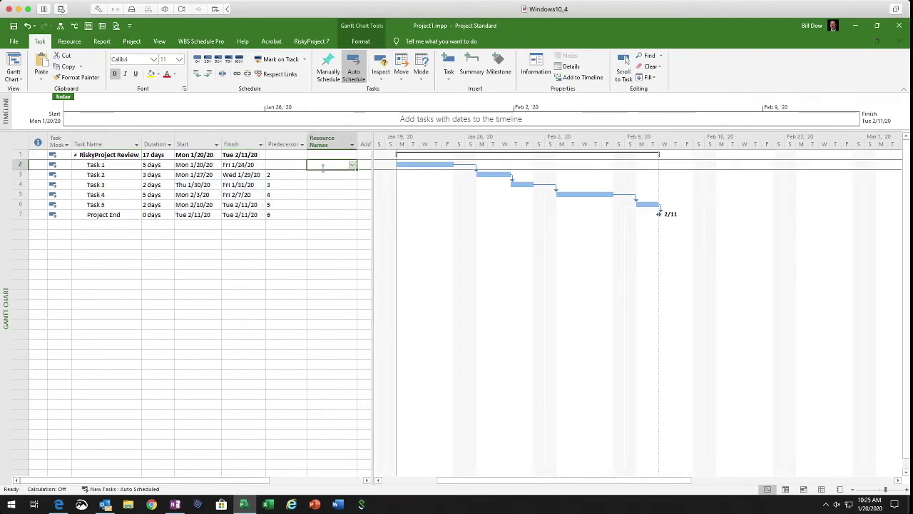
text(Bi)
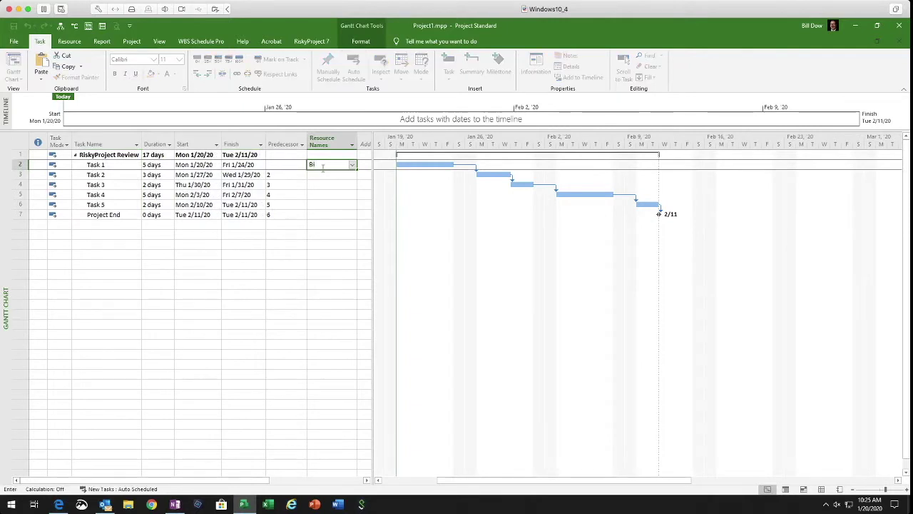
text(ol)
key(Return)
text(Kath)
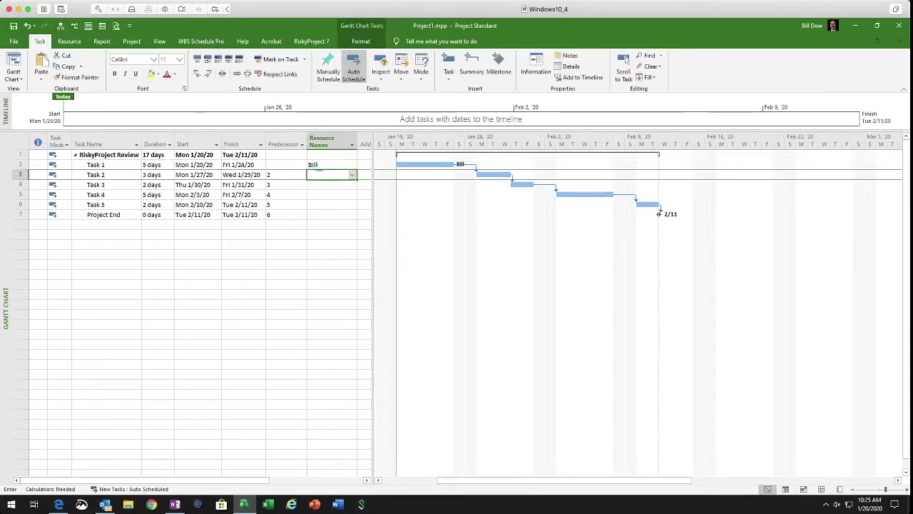
key(Return)
text(Bob)
key(Return)
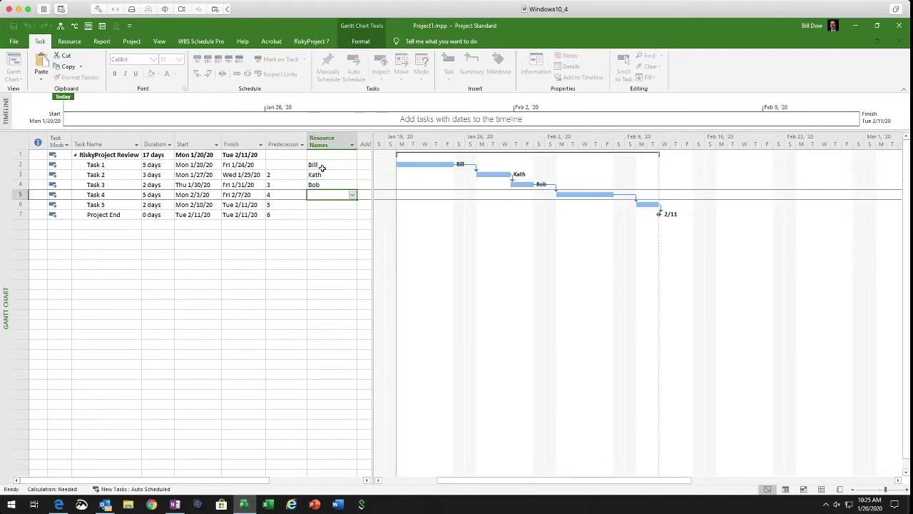
text(Frank)
key(Return)
text(Sally)
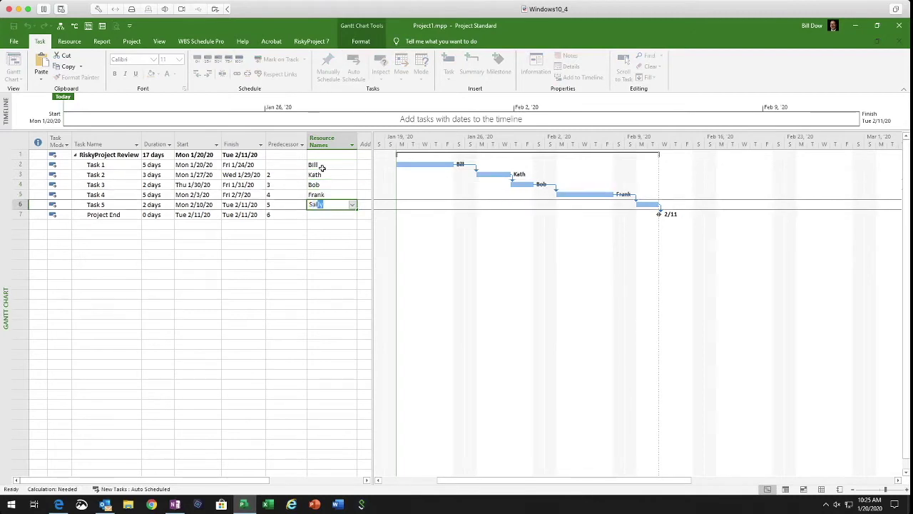
key(Return)
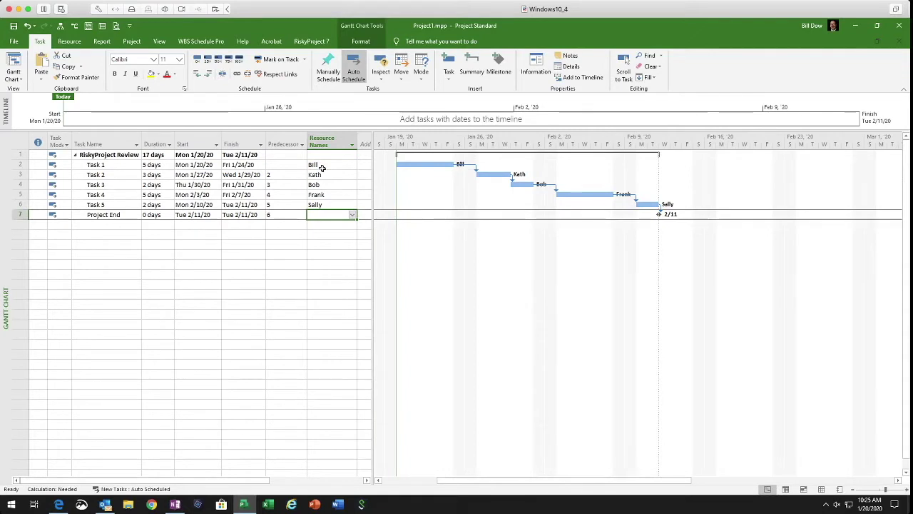
Save the project and open Project End's Duration distribution from the RiskyProject 7 tab.
click(12, 26)
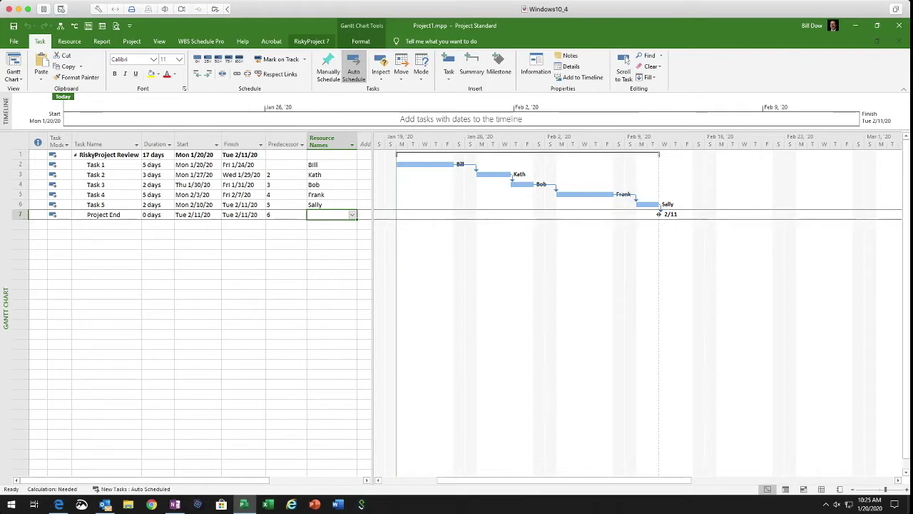
click(311, 41)
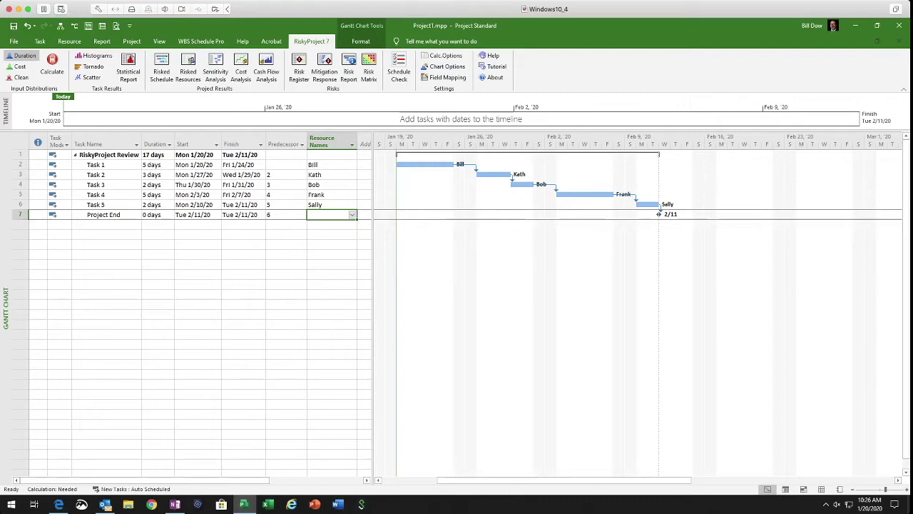
click(21, 56)
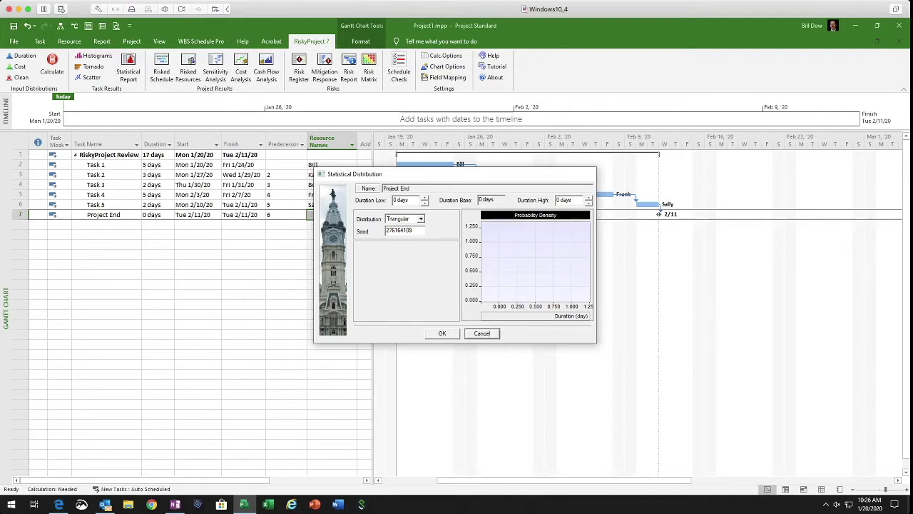
Apply a triangular duration distribution, Low 0.50 and High 1.50, to all tasks.
click(482, 333)
key(ctrl+a)
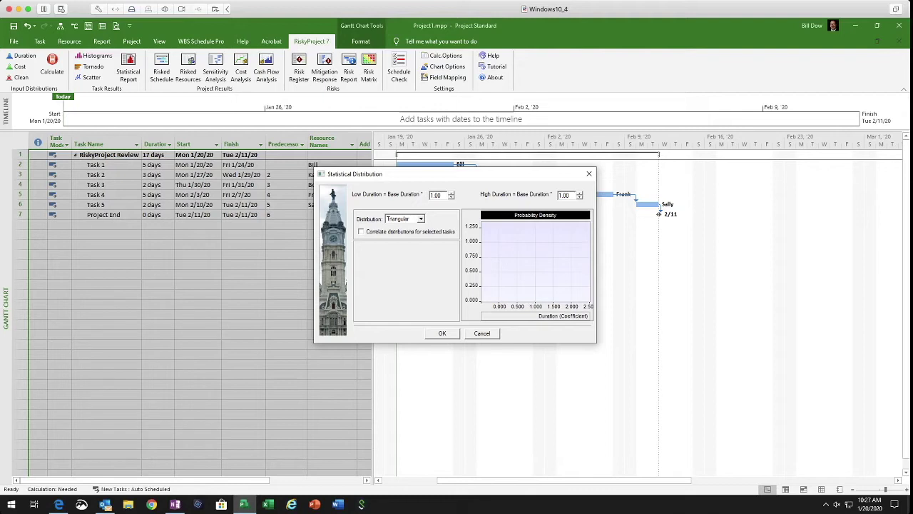
key(Down)
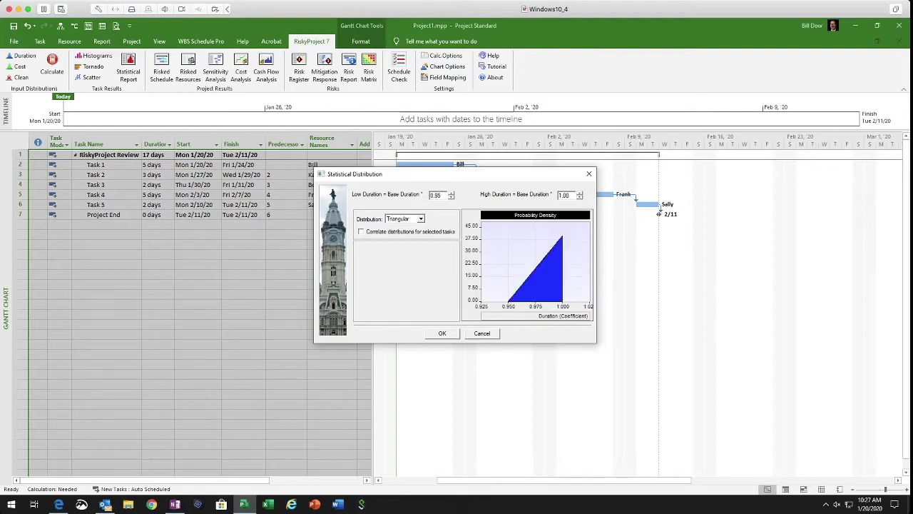
key(Down)
key(Down)
key(Down)
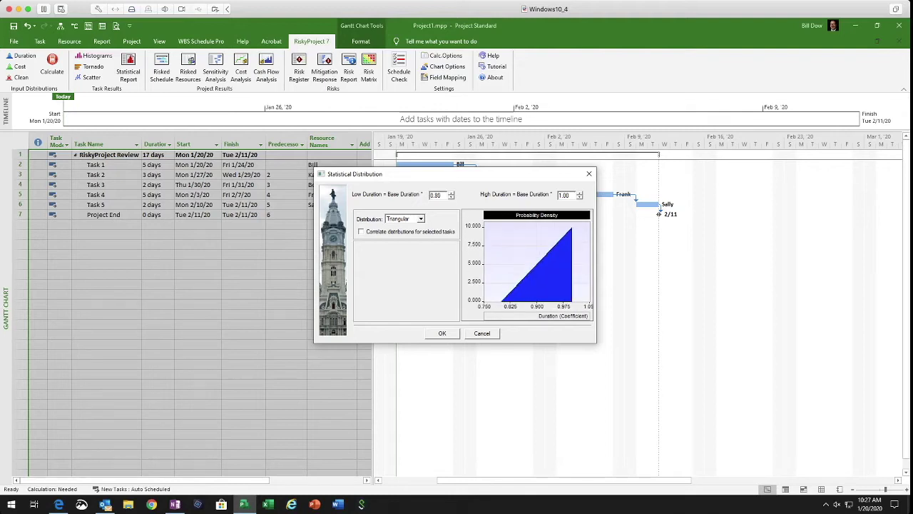
key(Down)
key(Down)
key(Down)
key(Down)
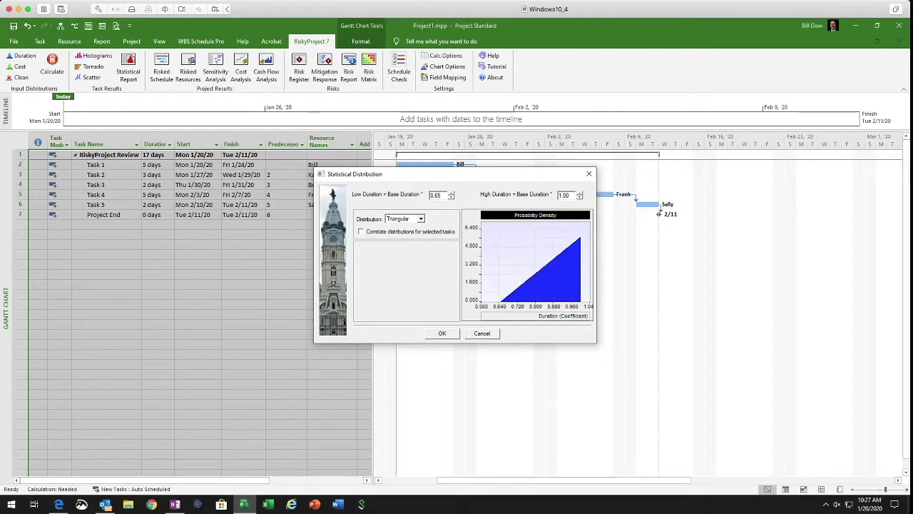
key(Down)
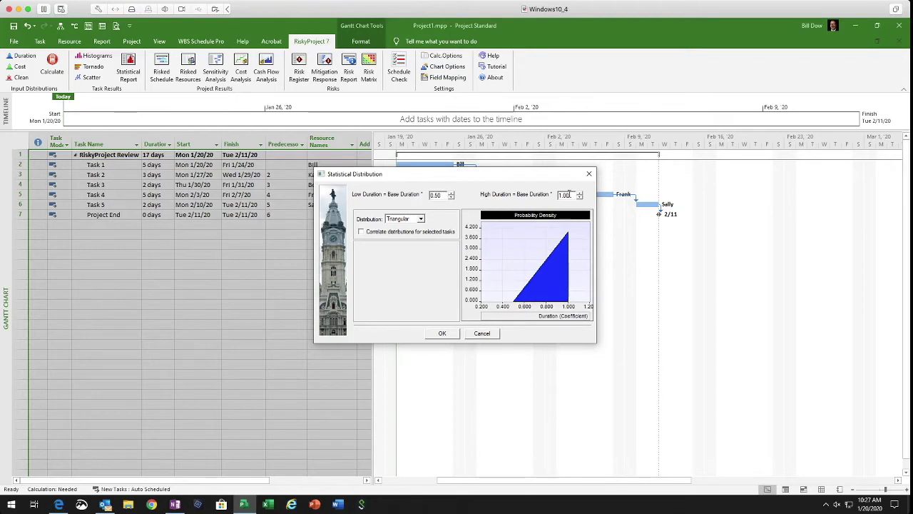
key(Up)
key(Up)
key(Up)
key(Up)
key(Up)
key(Up)
key(Up)
key(Up)
key(Up)
key(Up)
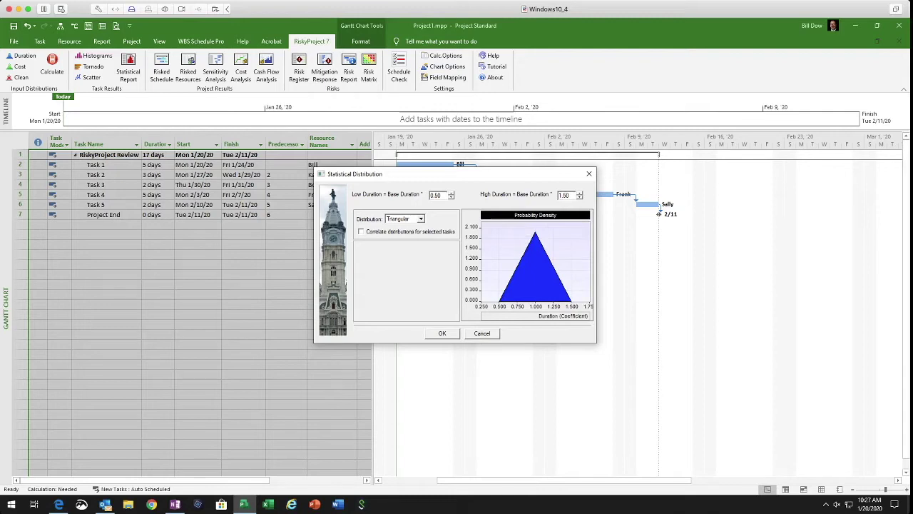
key(Return)
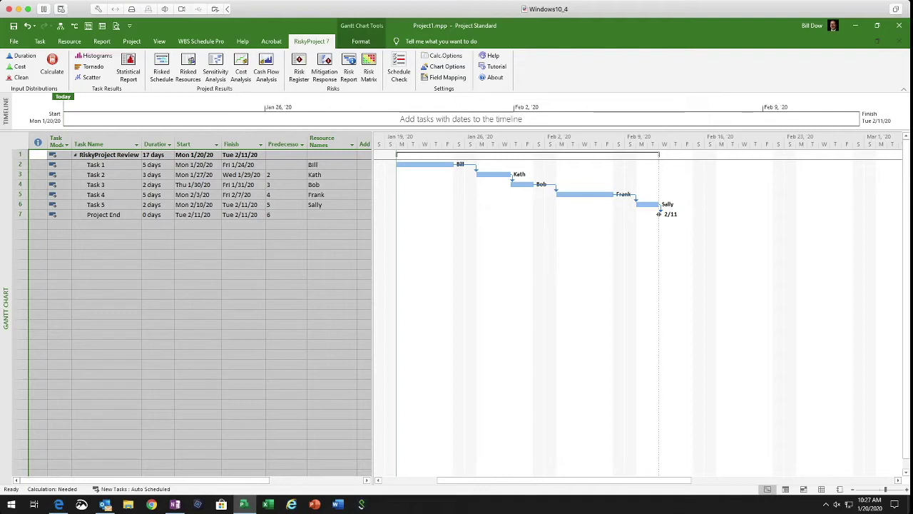
Save, run the simulation, and read 93% chance by Feb 14 and 85% under 18.82 days.
key(ctrl+s)
click(51, 66)
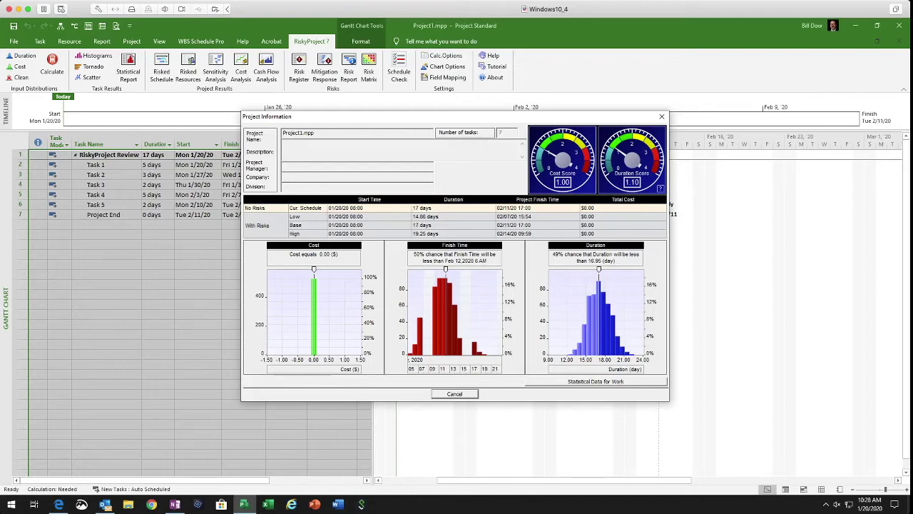
key(Right)
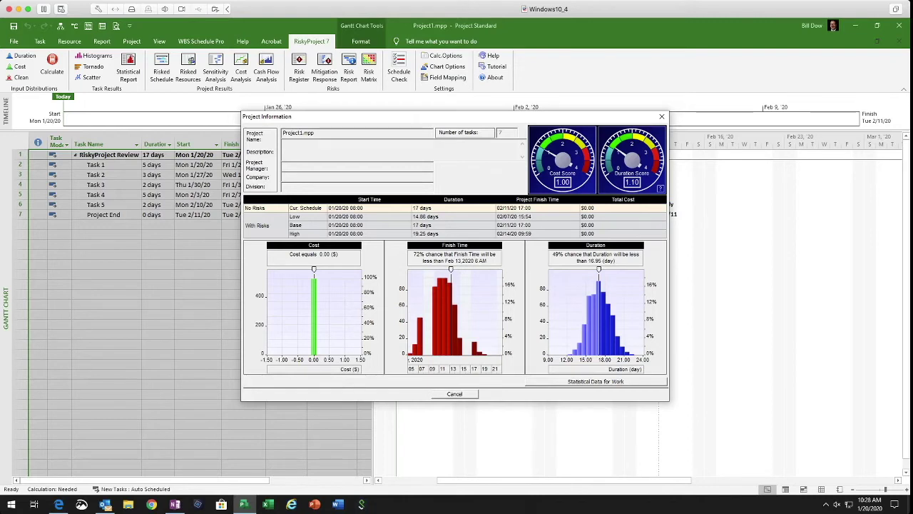
key(Right)
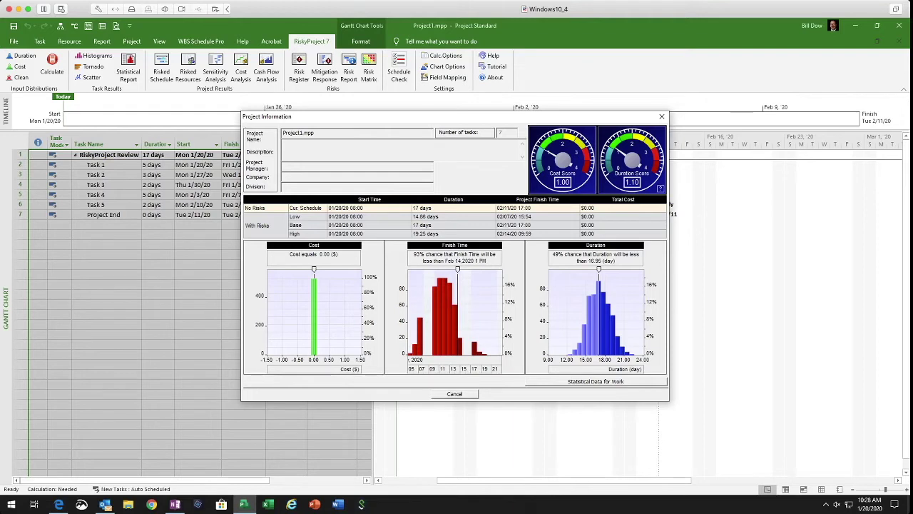
key(Right)
key(Right)
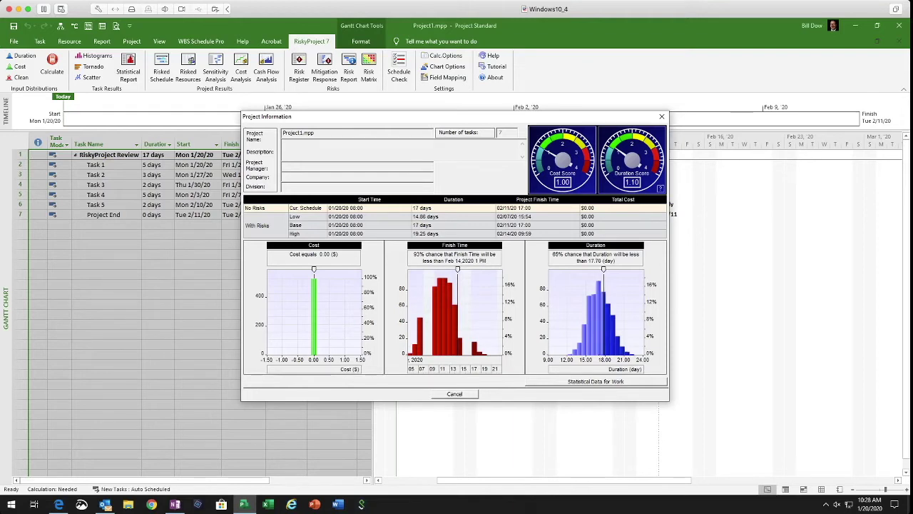
key(Right)
key(Right)
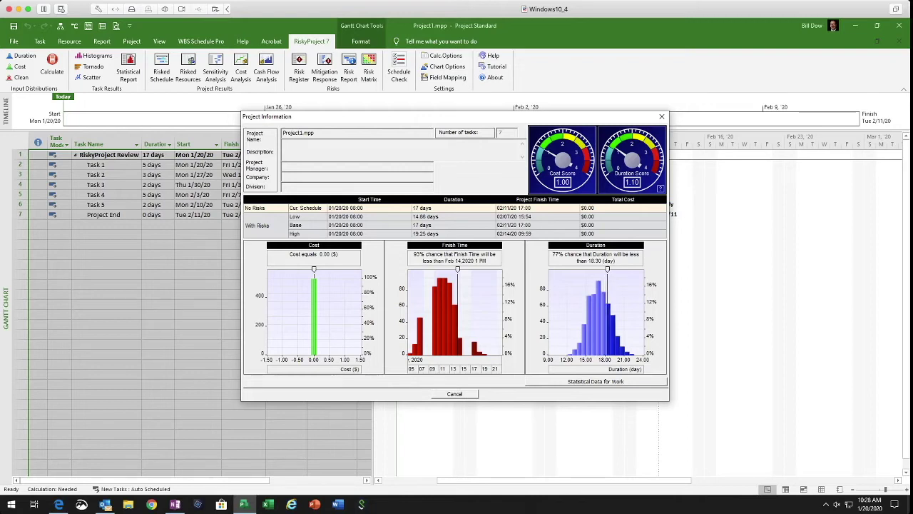
key(Right)
key(Right)
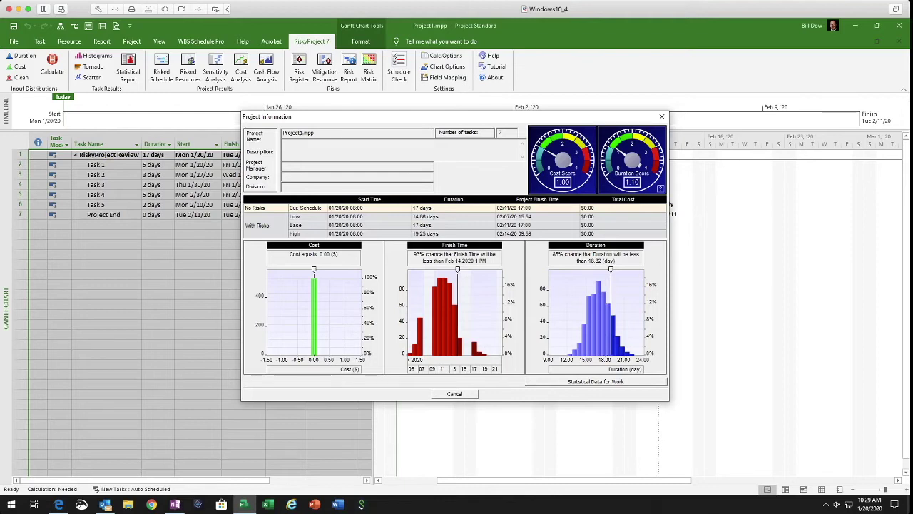
Close the Project Information results and launch the Risk Register.
click(455, 394)
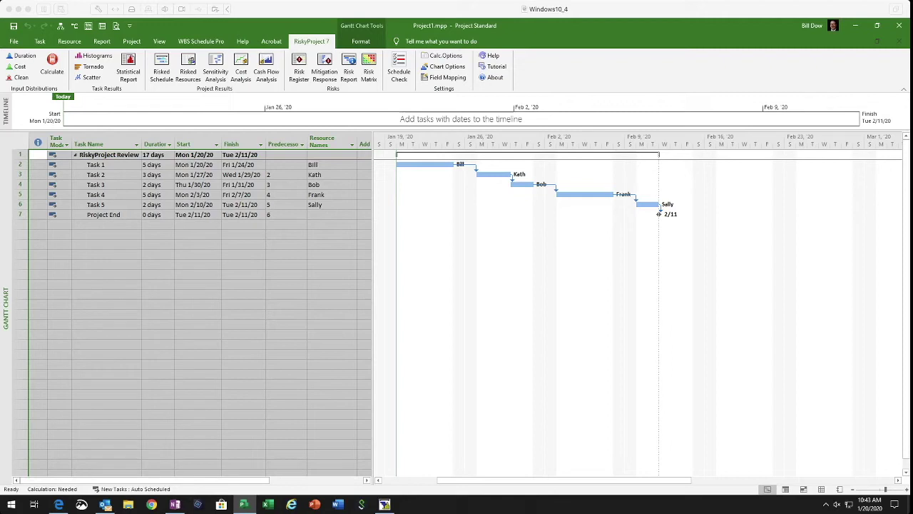
click(299, 69)
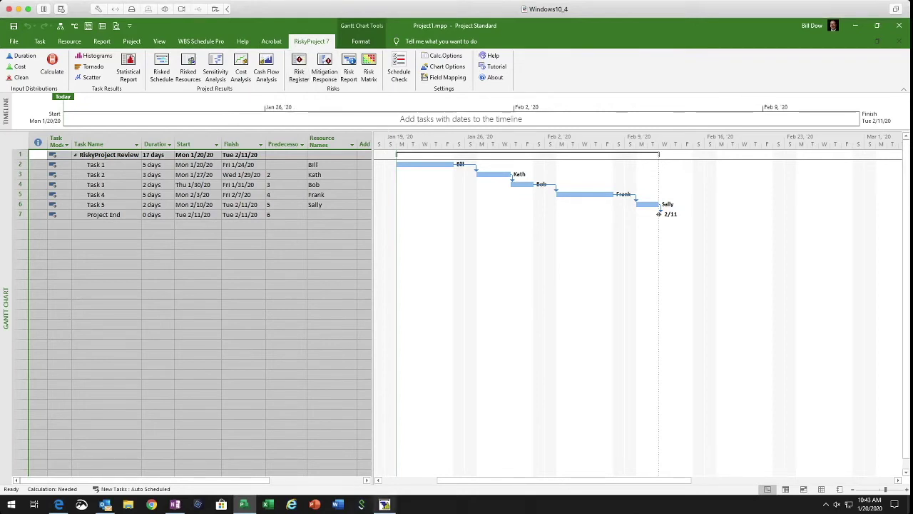
mouse_move(384, 504)
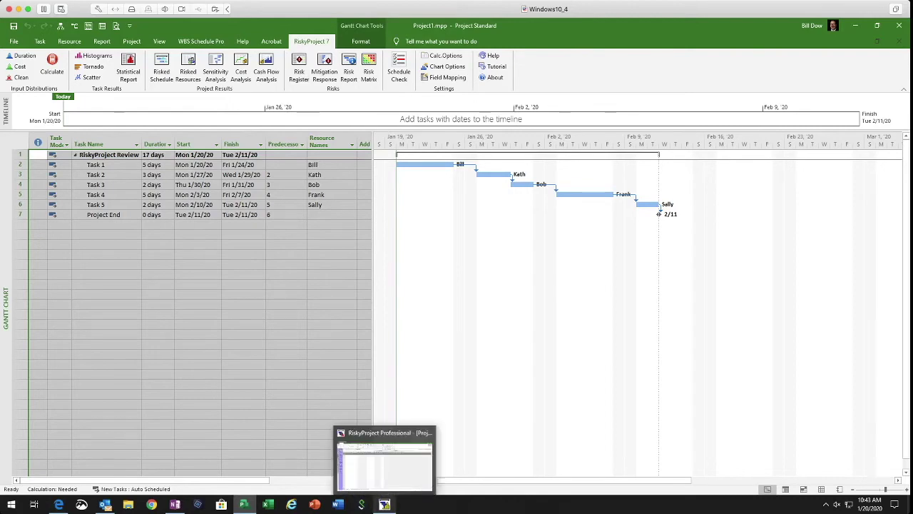
Enter Risk 1 in the RiskyProject register and open its Risk Information.
click(385, 505)
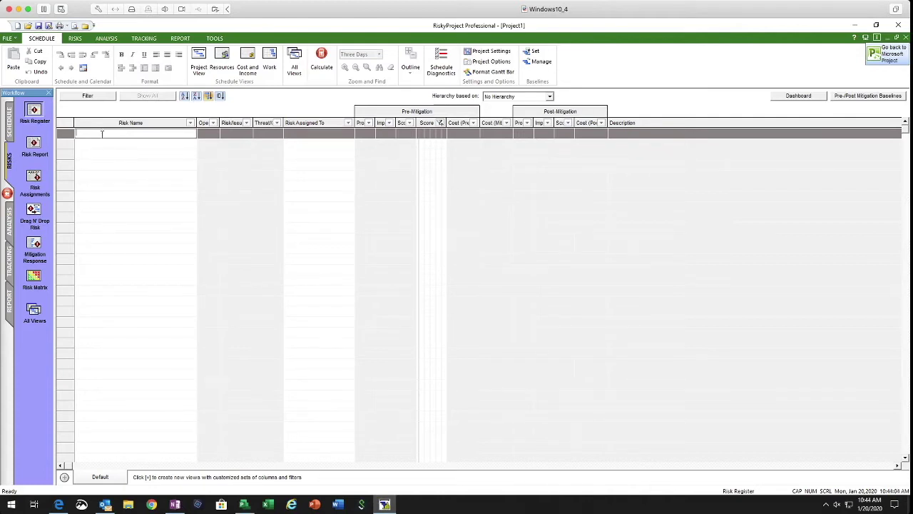
text(isk 1)
key(Return)
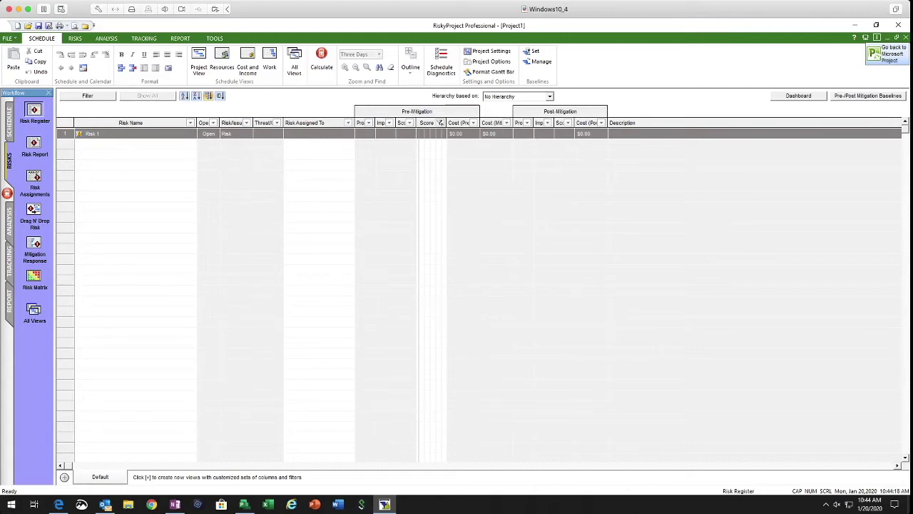
key(Return)
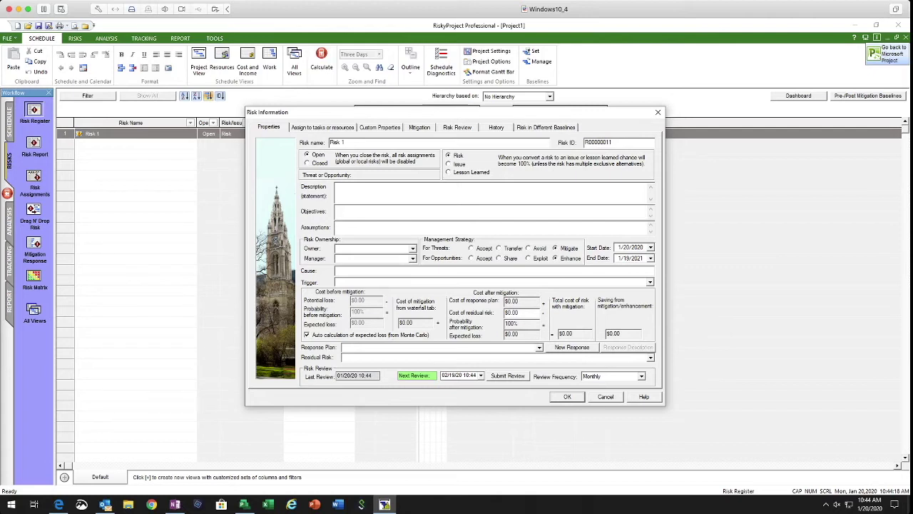
Fill in Risk 1's Description and Assumptions fields.
click(381, 189)
text(Descript)
key(BackSpace)
key(BackSpace)
key(BackSpace)
text(iption)
text(Assum)
text(ptions)
Choose the risk owner and risk manager from the drop-down lists.
click(413, 259)
click(384, 259)
click(384, 264)
click(412, 259)
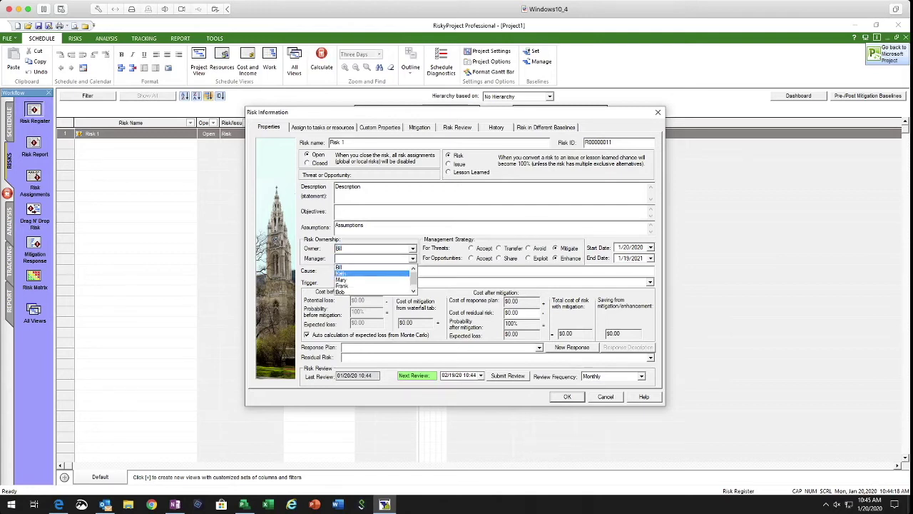
click(340, 267)
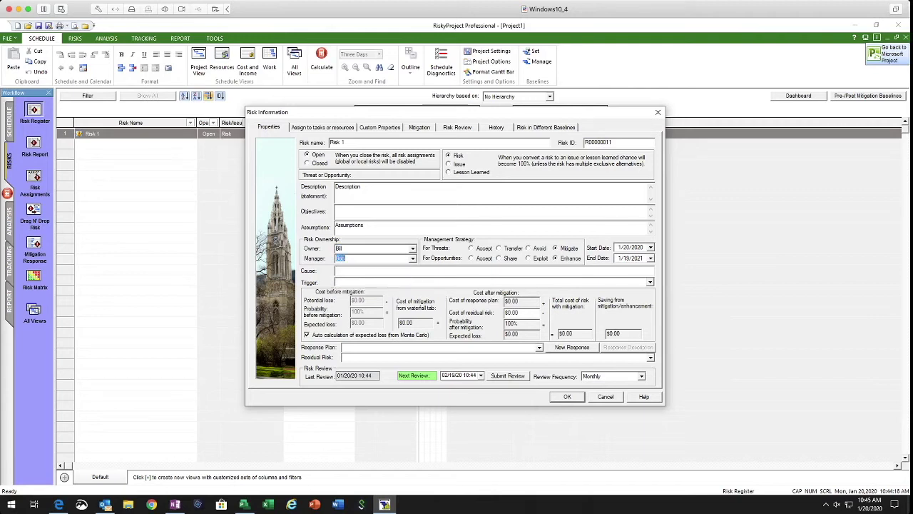
Fill in the Cause and Trigger fields for Risk 1.
click(356, 271)
text(Cause)
text(Trigger)
click(521, 314)
Create response plan 'Risk 1 response plan for test project' with action plan 'Waht is the action plan'.
click(571, 347)
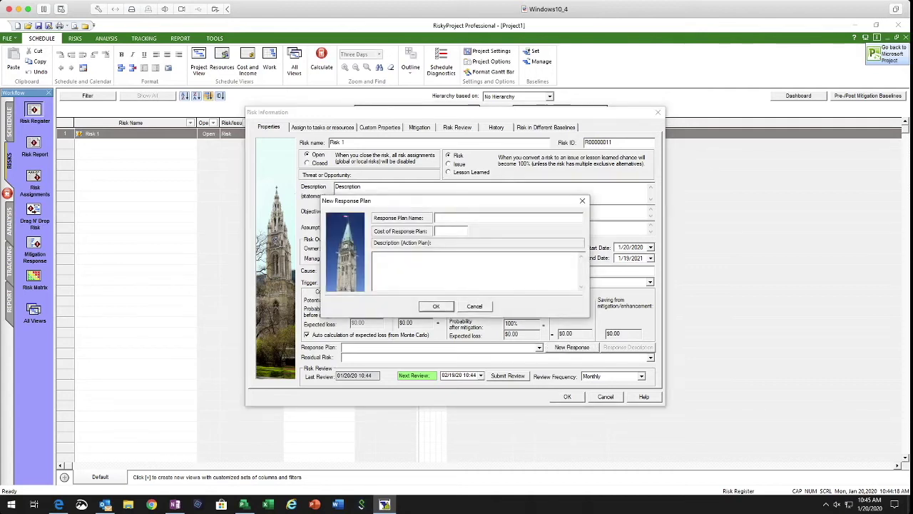
text(Risk 1)
text( response)
text( plan)
text( for test project)
text(Descr)
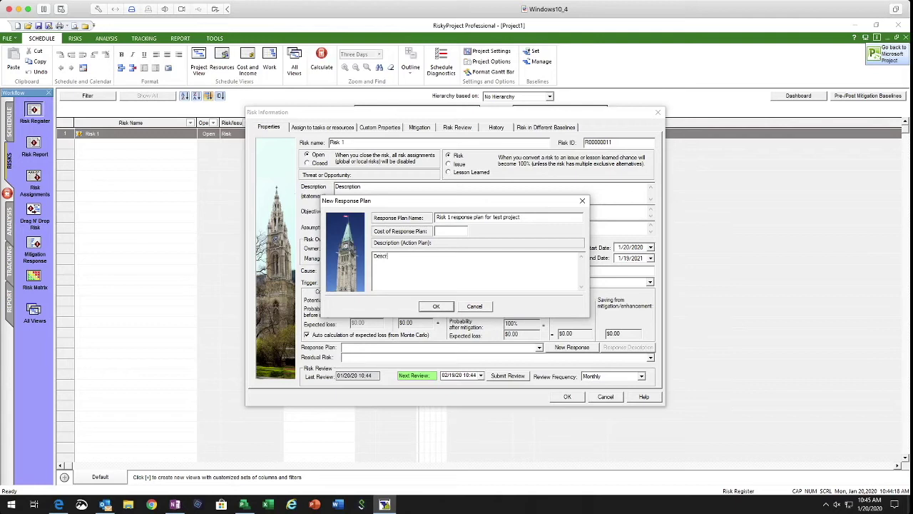
key(BackSpace)
key(BackSpace)
key(BackSpace)
key(BackSpace)
text(Waht is the action plan)
key(Return)
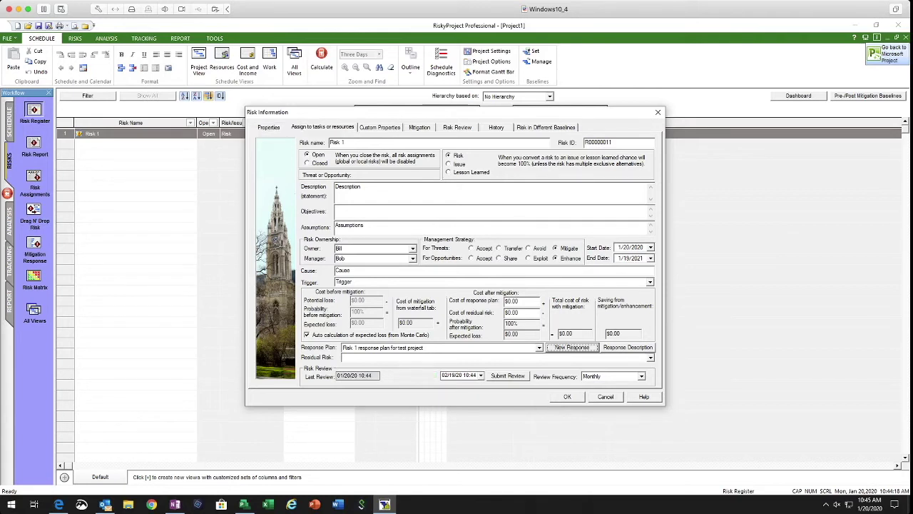
Review Risk 1's Assign, Custom Properties, Mitigation, Risk Review, History and Baselines pages, then confirm.
click(323, 127)
key(ctrl+Tab)
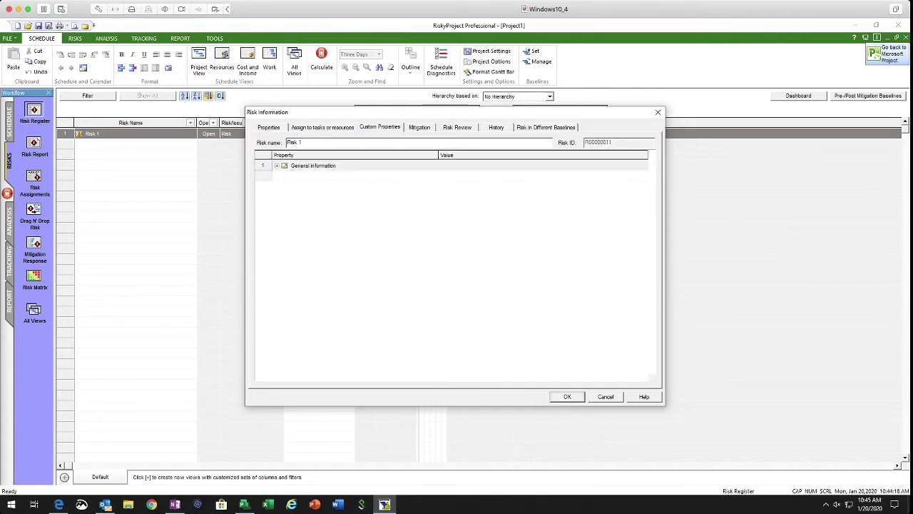
key(ctrl+Tab)
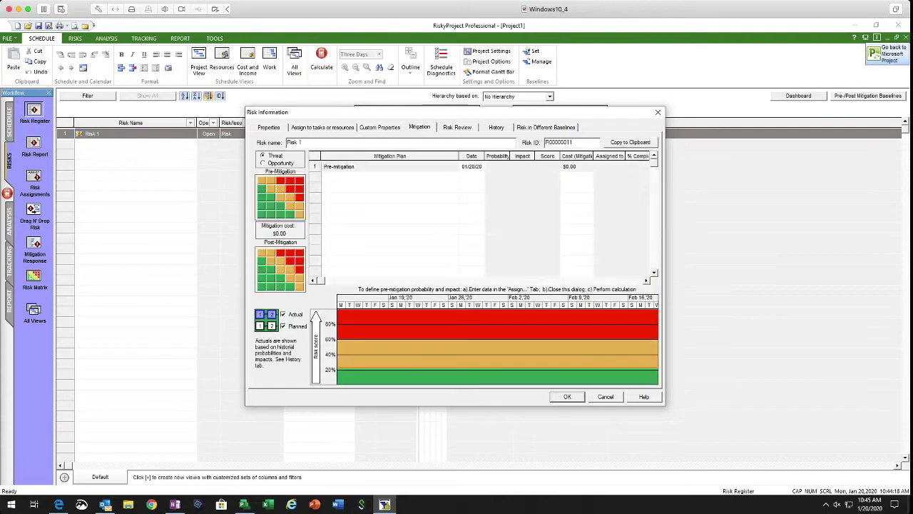
key(ctrl+Tab)
key(ctrl+Tab)
key(ctrl+Tab)
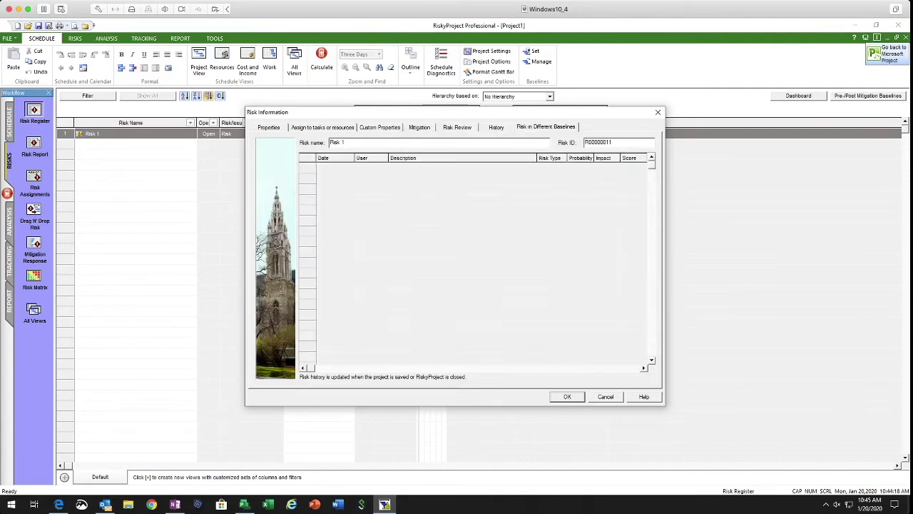
key(ctrl+Tab)
key(ctrl+Tab)
key(ctrl+Tab)
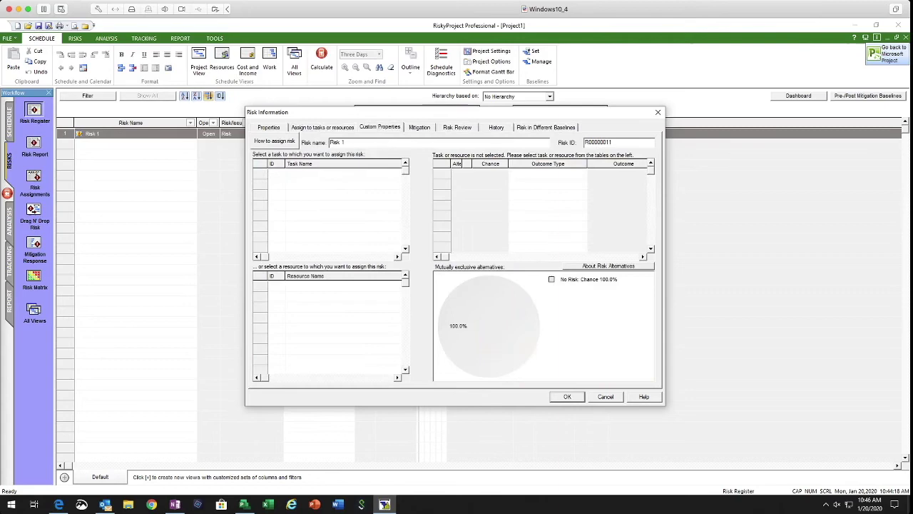
key(ctrl+Tab)
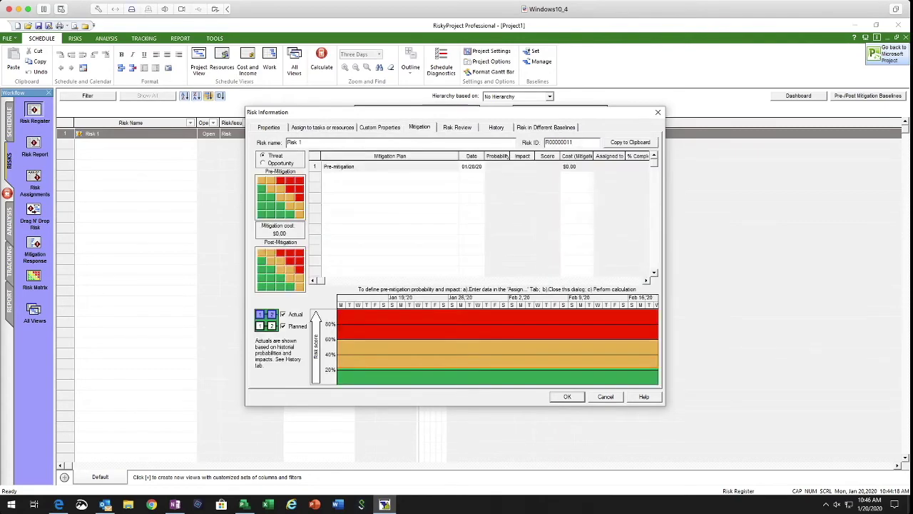
key(ctrl+shift+Tab)
key(ctrl+shift+Tab)
key(ctrl+Tab)
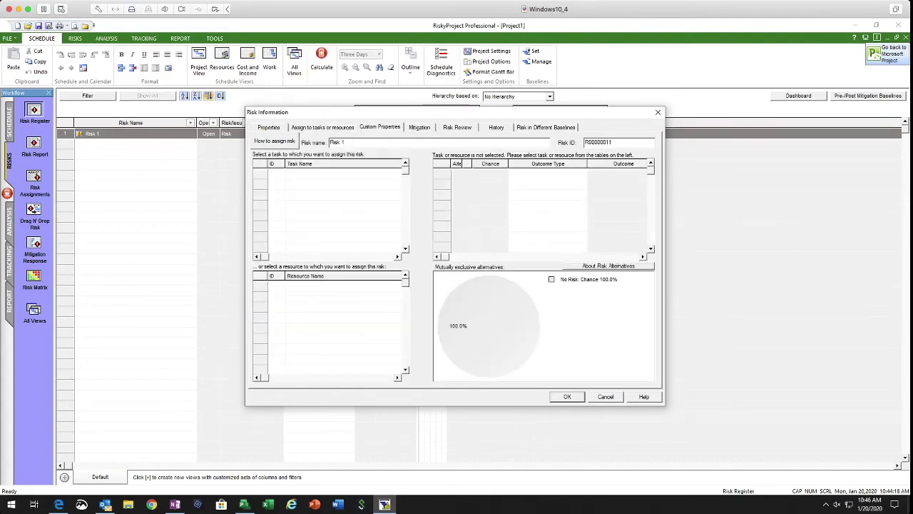
key(ctrl+shift+Tab)
key(ctrl+shift+Tab)
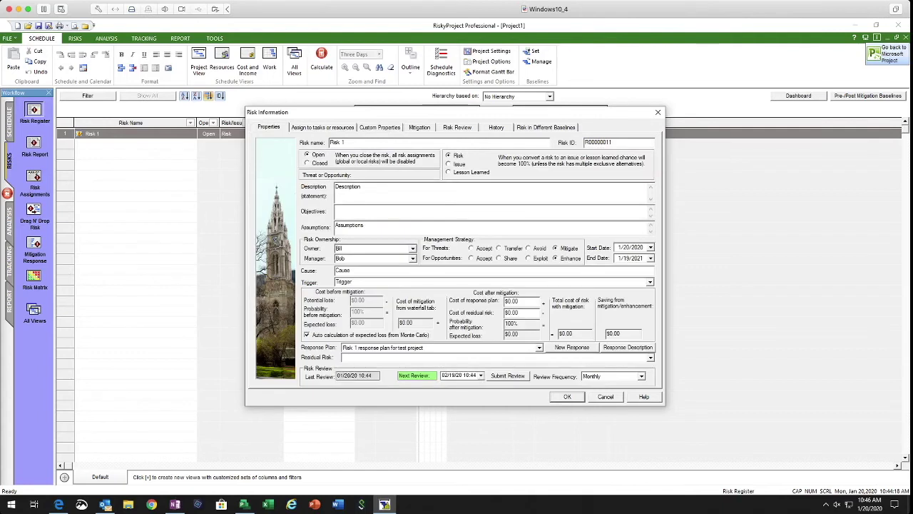
key(Return)
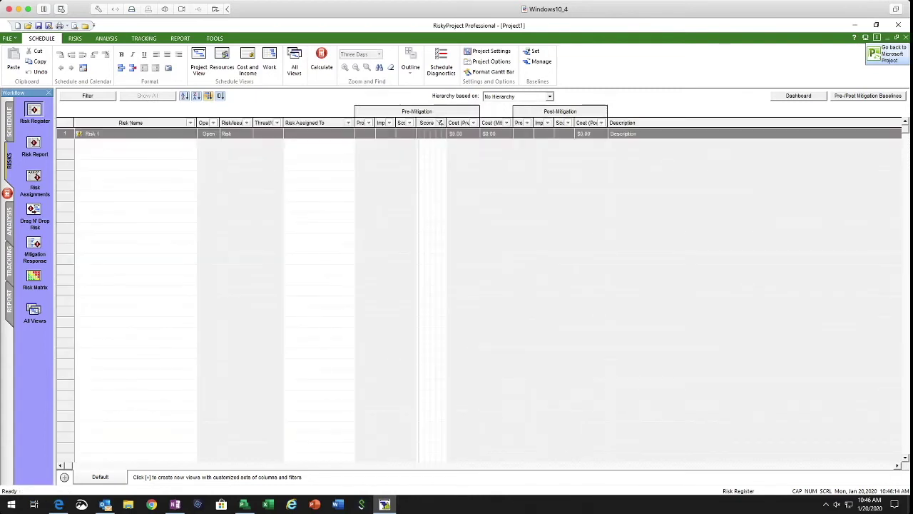
Name rows 2 and 3 'Risk 2' and 'Risk 3', then open and close Risk 2's details.
click(122, 141)
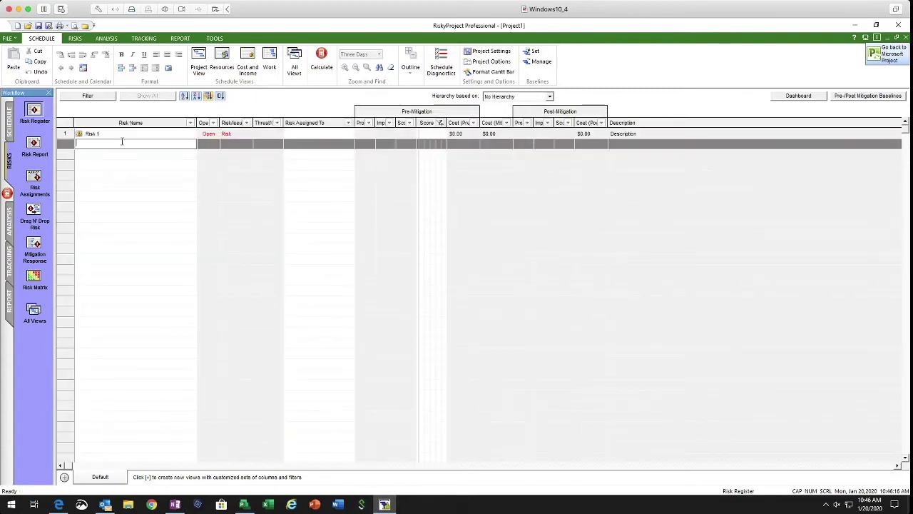
text(Risk 2)
key(Return)
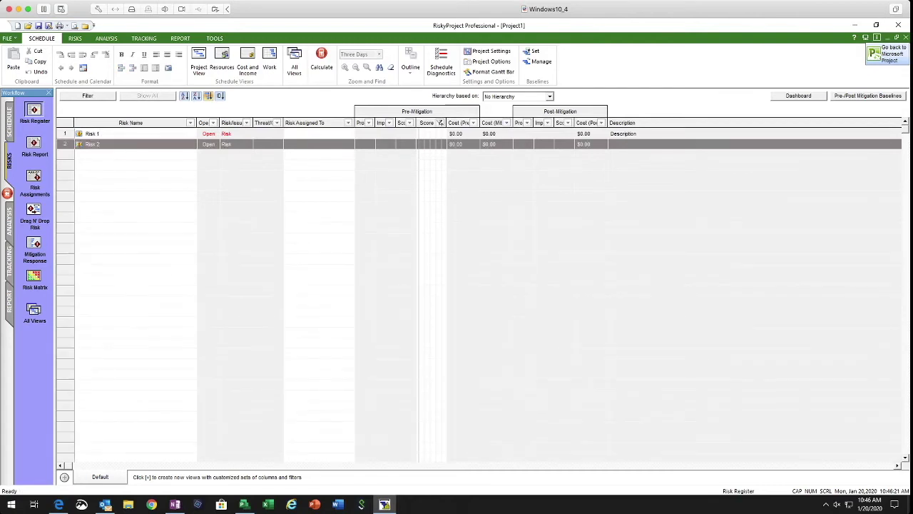
click(112, 153)
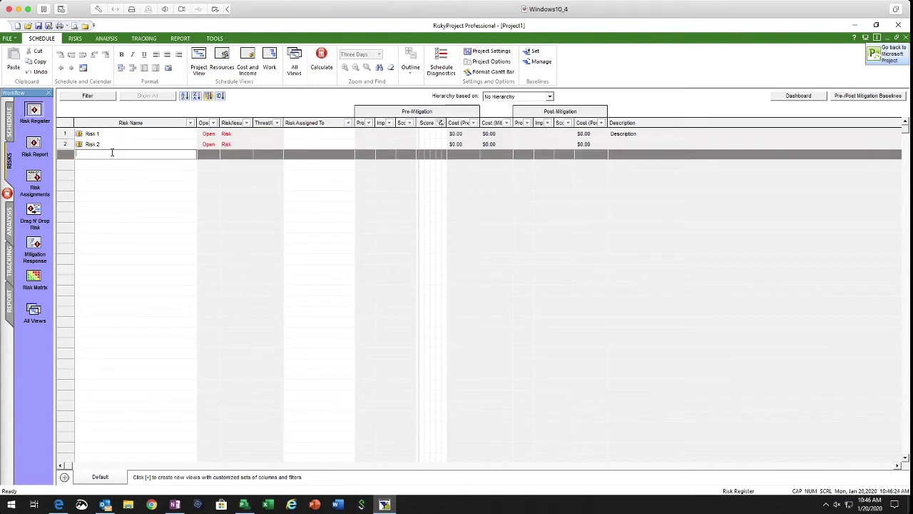
text(Risk 3)
key(Return)
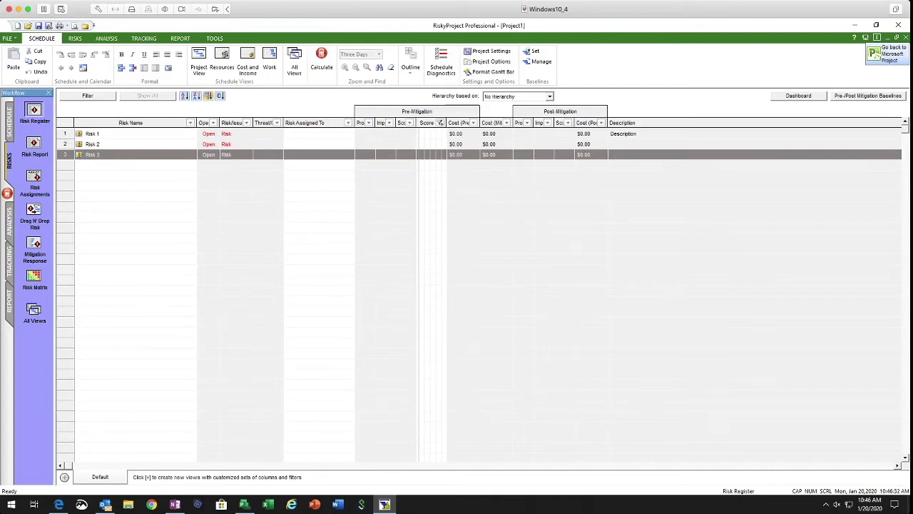
double_click(92, 144)
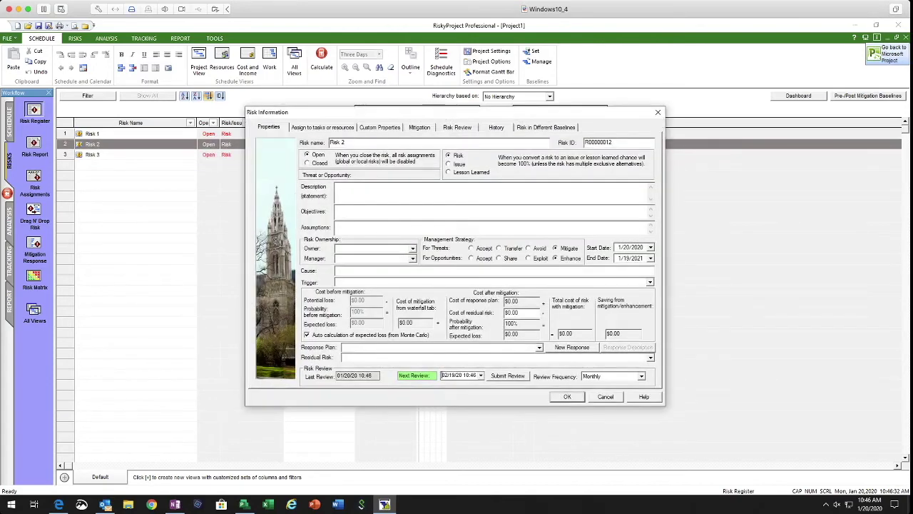
click(567, 397)
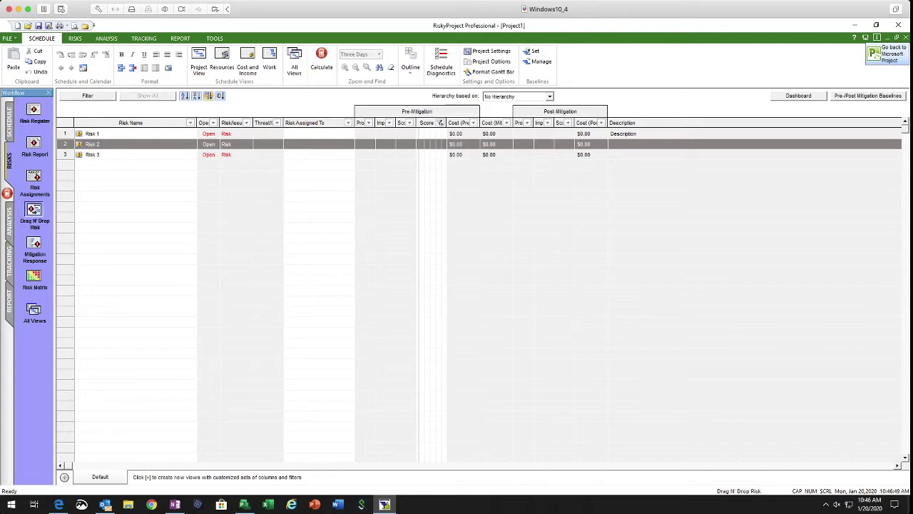
In the drag-and-drop assignment view, drag Risk 1 onto Task 2.
click(33, 214)
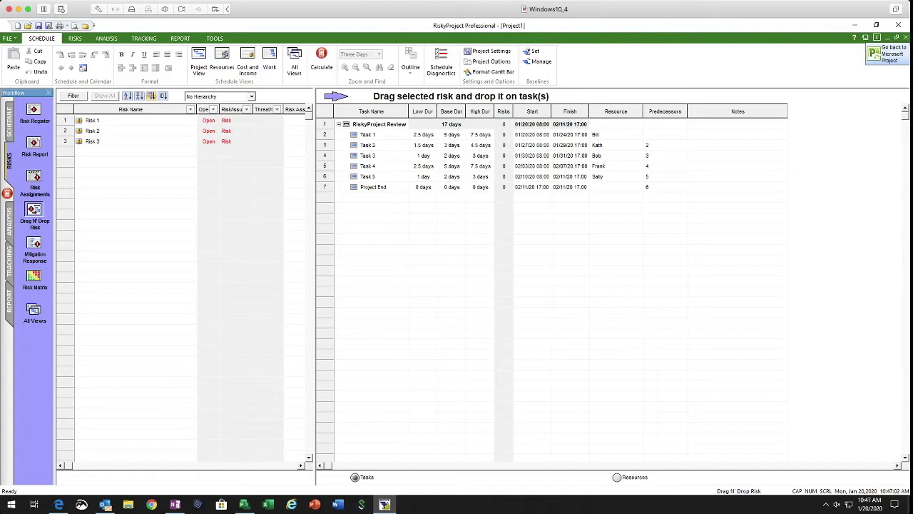
click(136, 120)
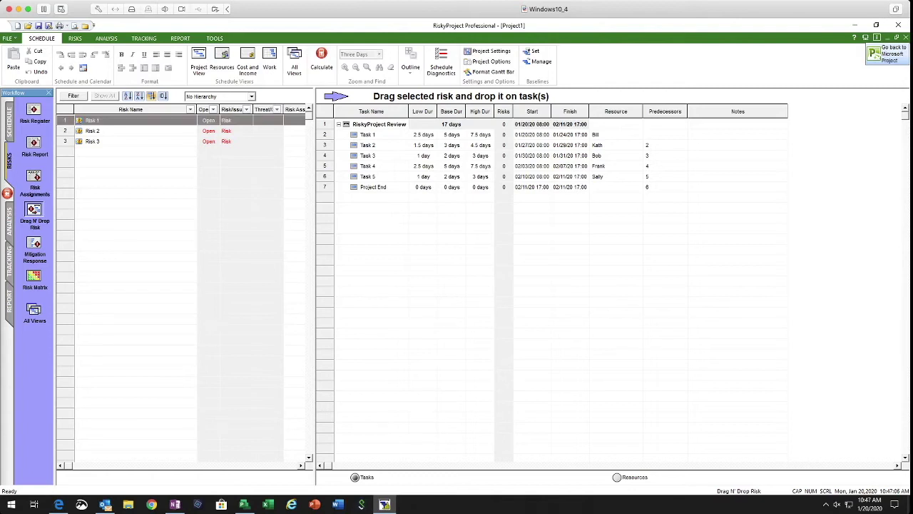
drag(135, 120, 368, 145)
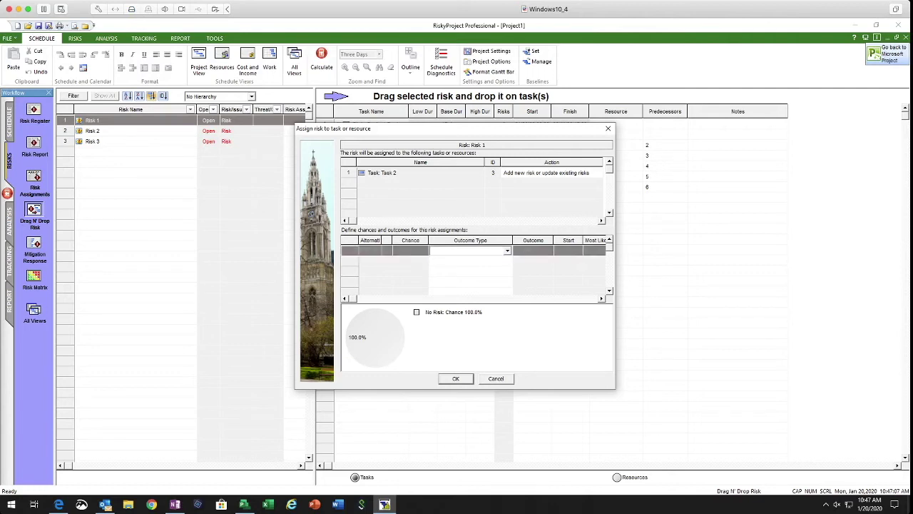
Make Risk 1's outcome a Fixed delay with 50% chance and a 1.5-day delay.
key(alt+Down)
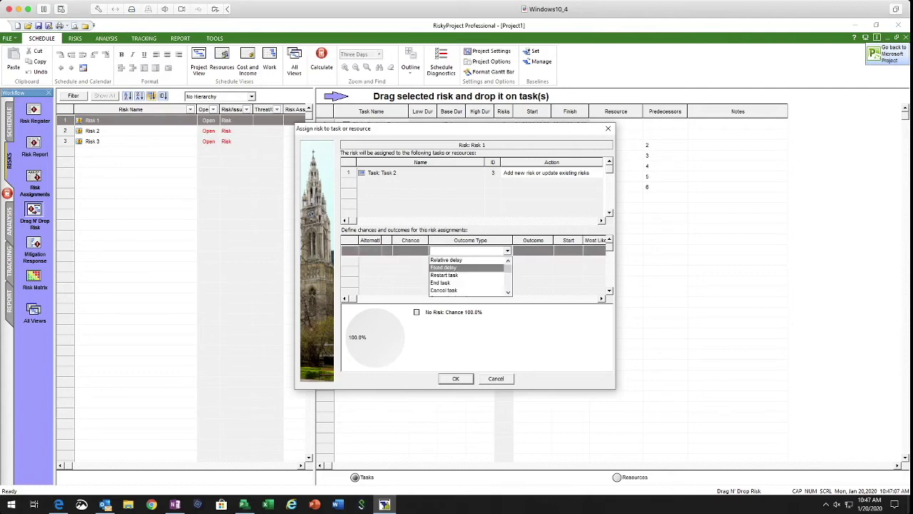
key(Return)
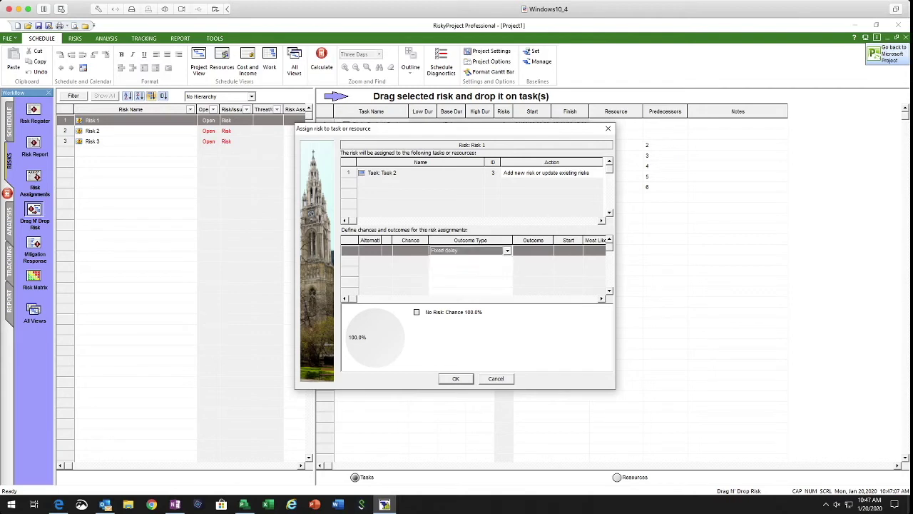
click(403, 251)
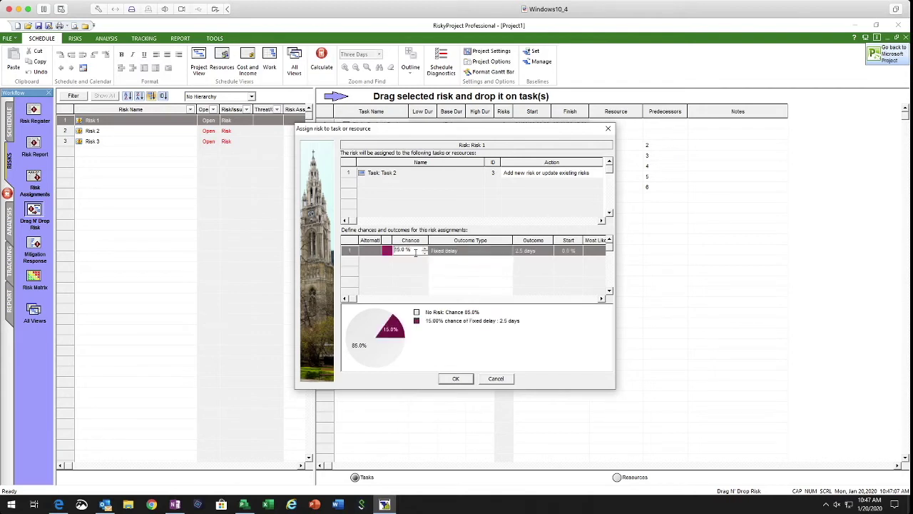
text(25)
key(BackSpace)
key(BackSpace)
text(35)
click(424, 247)
click(424, 247)
click(531, 250)
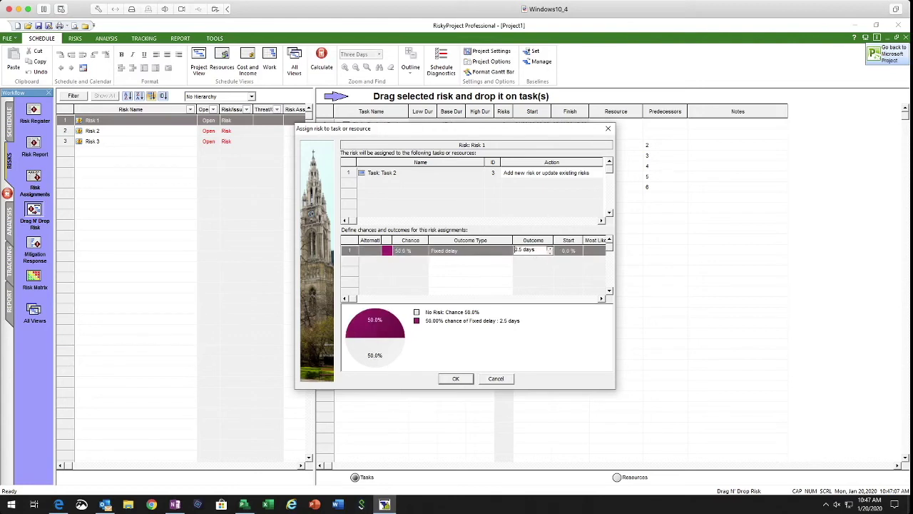
text(1)
text(2)
key(Return)
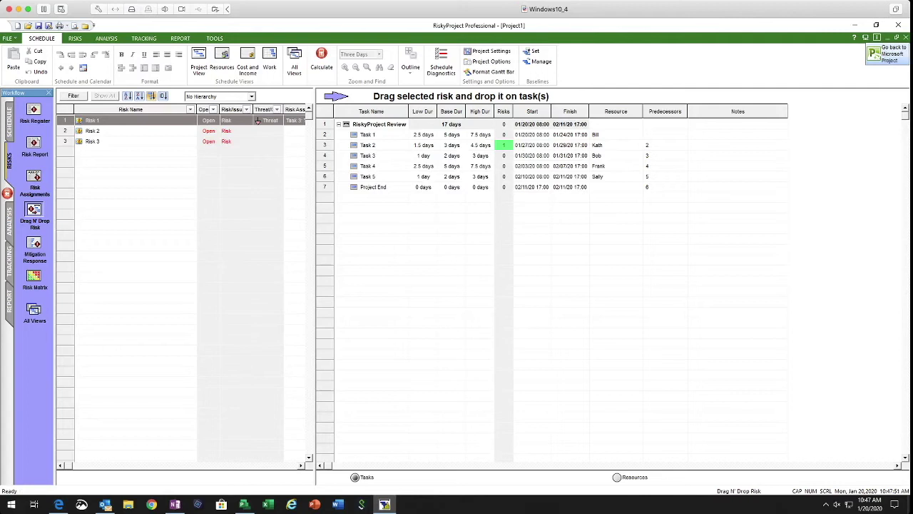
Select Risk 2 and add an outcome row of type Relative delay.
click(97, 131)
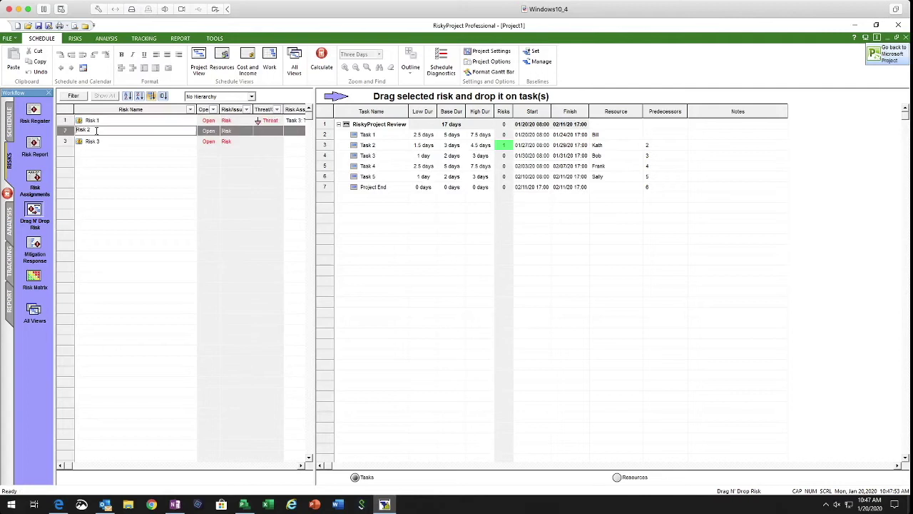
key(Escape)
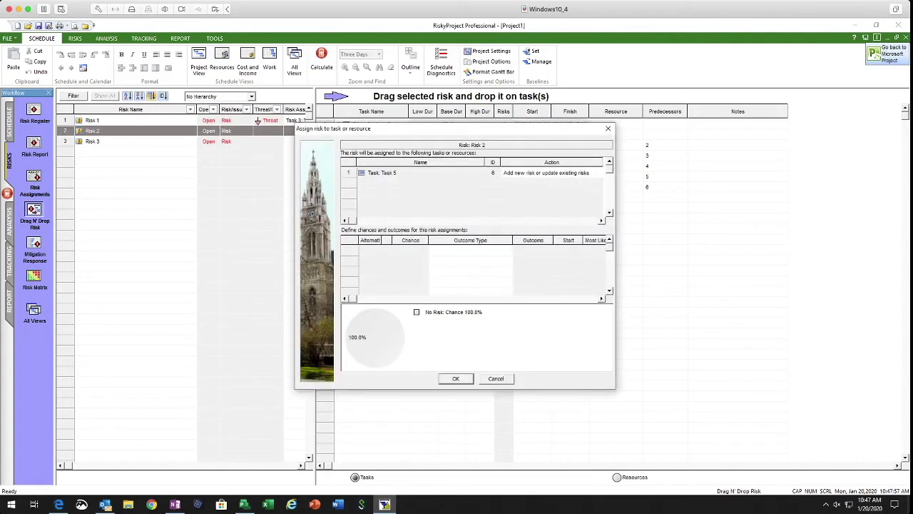
click(470, 250)
click(507, 250)
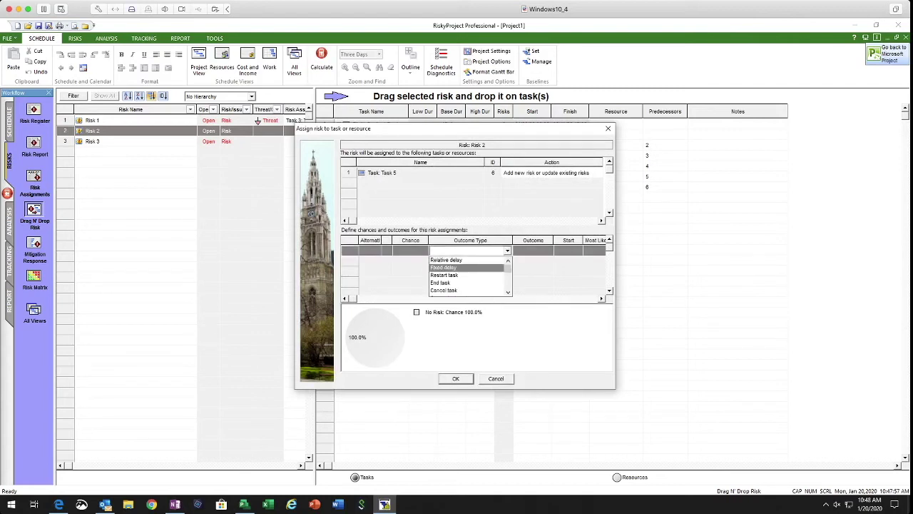
click(446, 260)
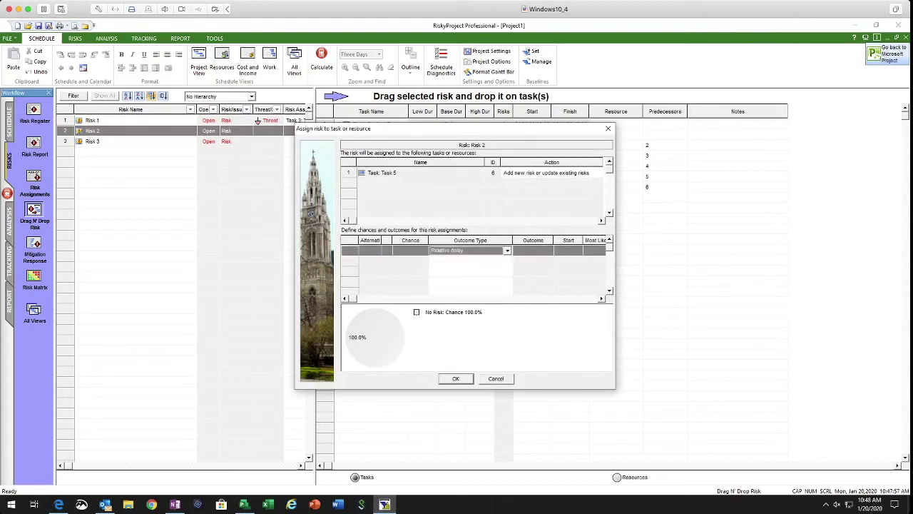
Set Risk 2's chance to 70% and its relative delay to 20%, then confirm.
click(408, 250)
text(10)
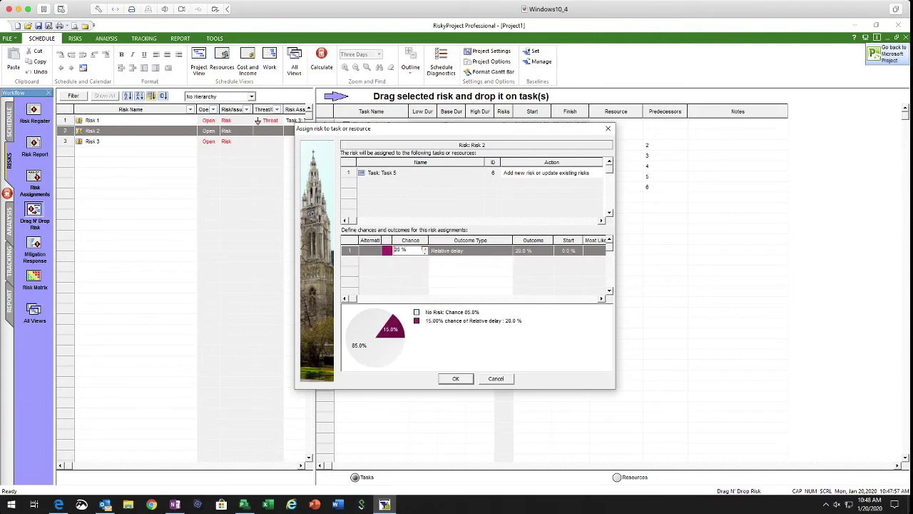
click(425, 247)
click(425, 248)
click(425, 248)
click(425, 248)
click(425, 248)
click(531, 250)
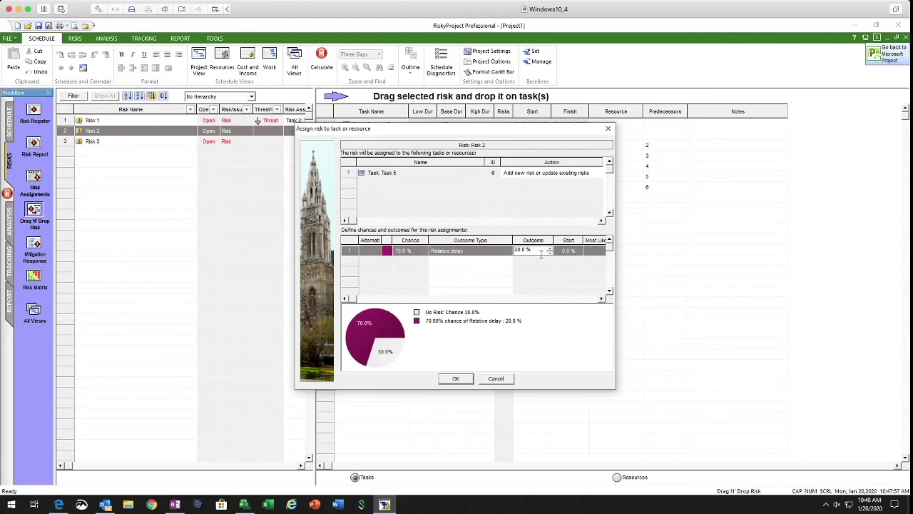
click(550, 248)
click(549, 248)
key(Return)
key(Return)
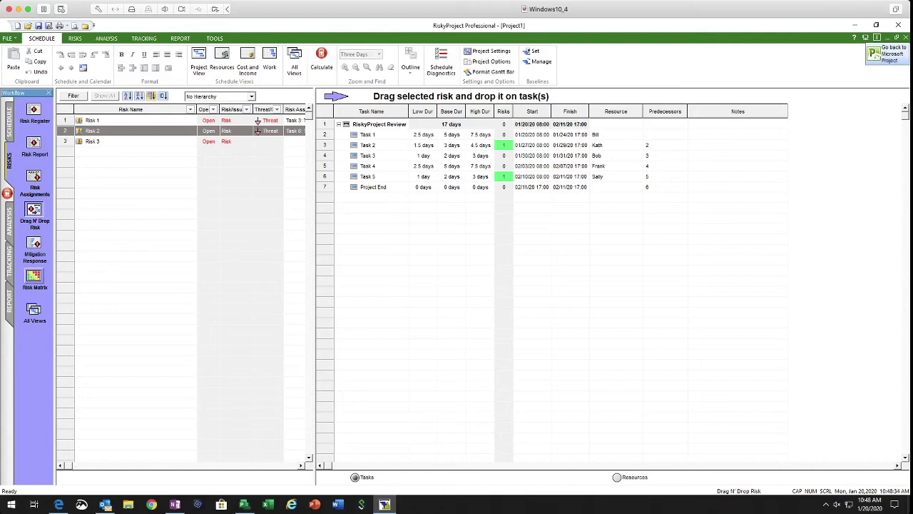
Open the Risk Matrix and tick Risk 2's checkbox so both risks are plotted.
click(34, 278)
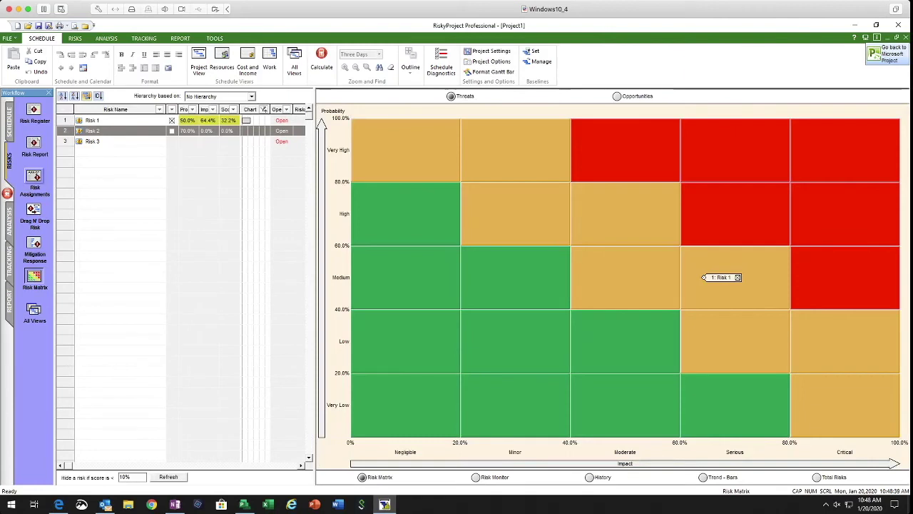
click(171, 131)
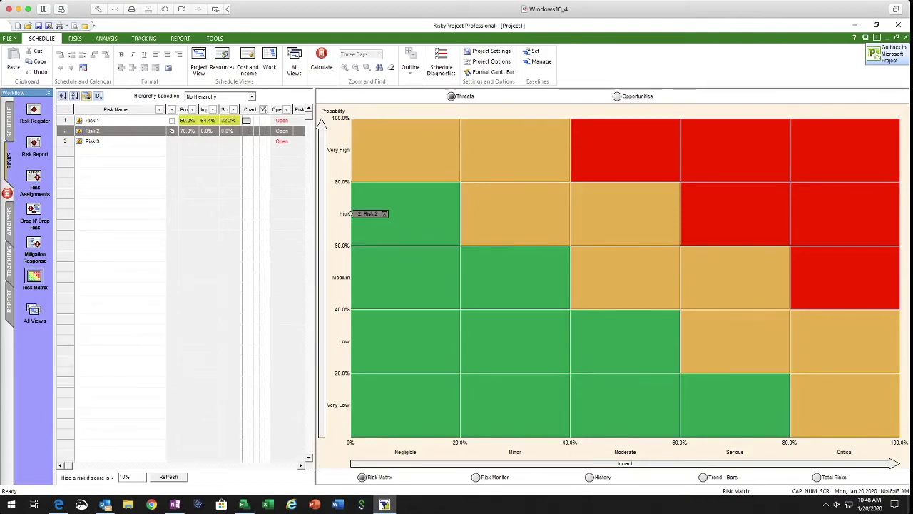
click(171, 131)
click(171, 131)
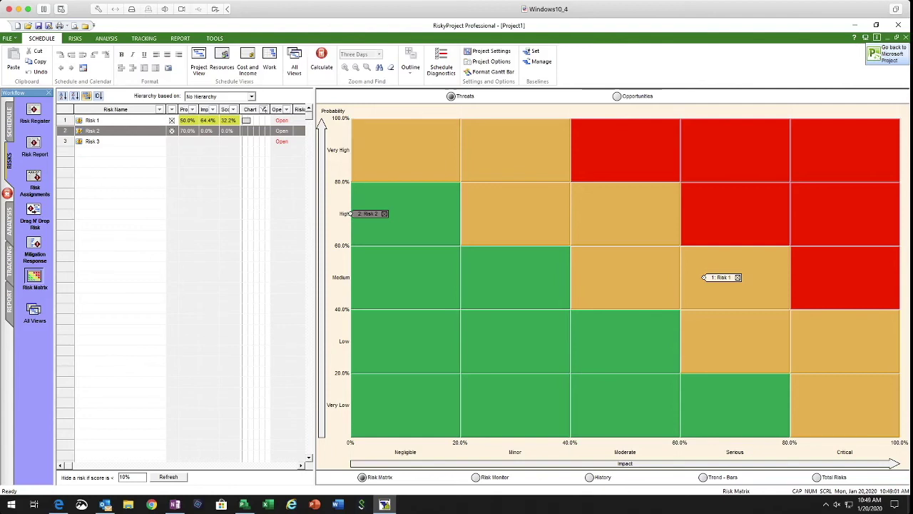
Change Risk 2's relative delay outcome on its task assignment page to 90%.
double_click(351, 214)
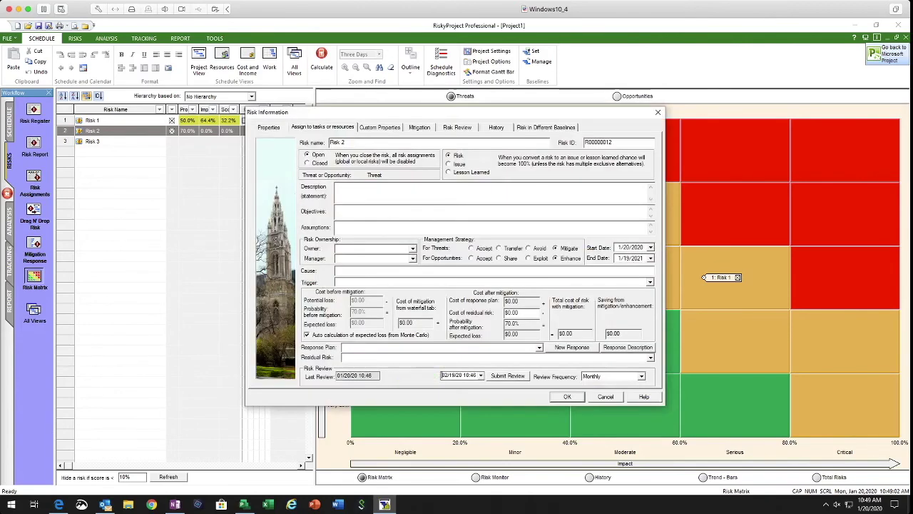
click(323, 127)
click(612, 178)
key(shift+Left)
key(shift+Left)
key(shift+Left)
key(shift+Left)
key(shift+Left)
key(shift+Left)
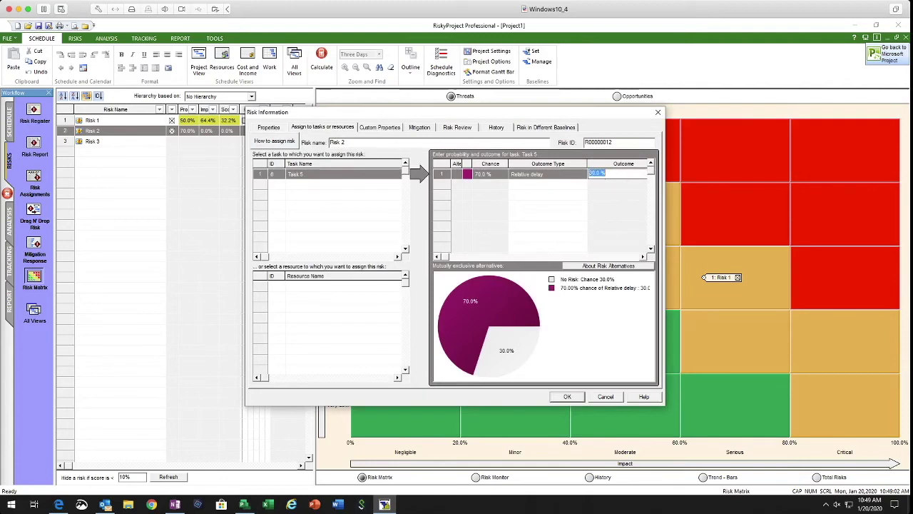
text(90)
key(Return)
key(Return)
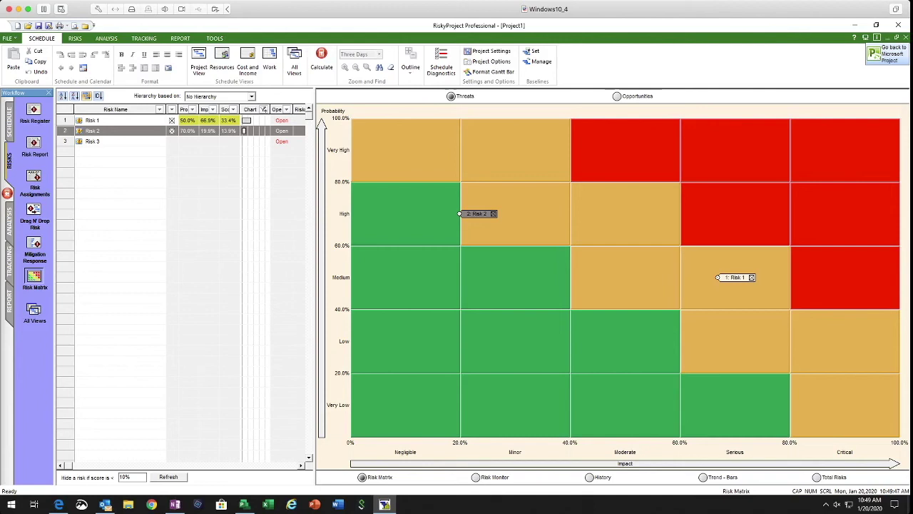
click(93, 141)
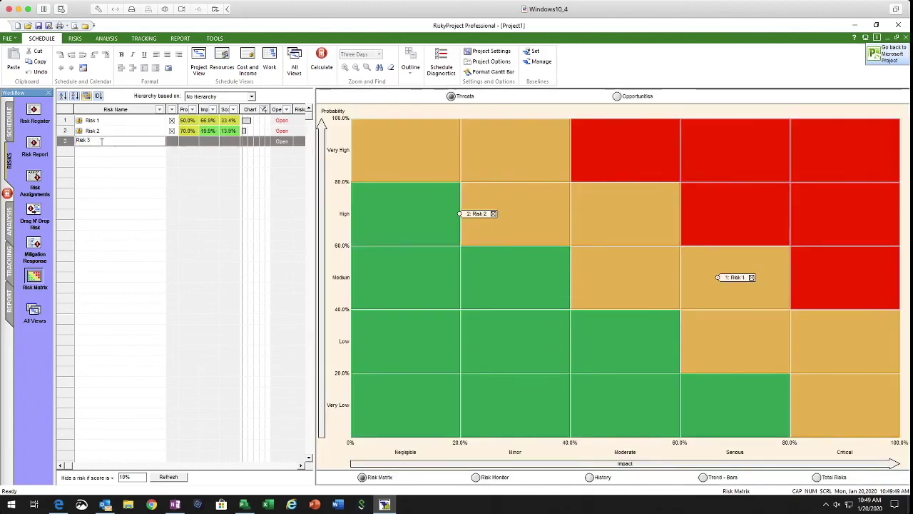
key(Return)
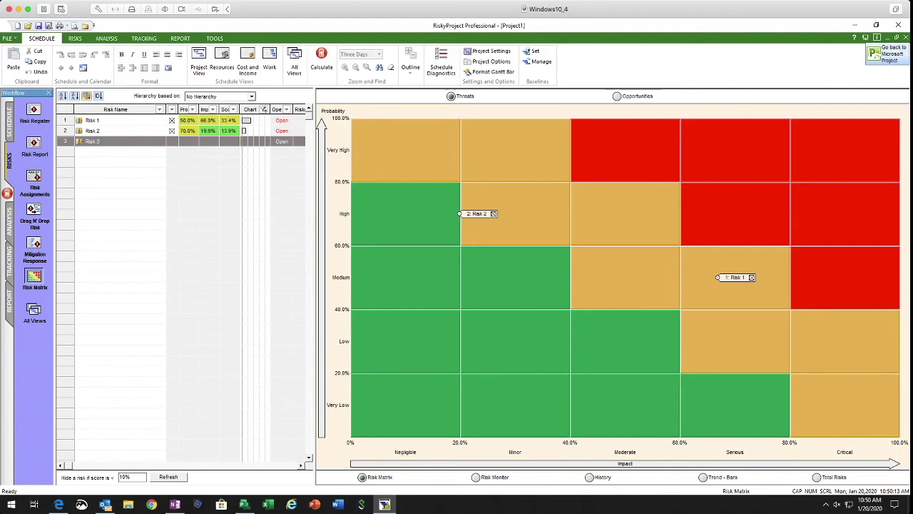
right_click(538, 261)
Switch to Project View, widen the Gantt chart and inspect the risk markers on Tasks 2 and 5.
click(199, 66)
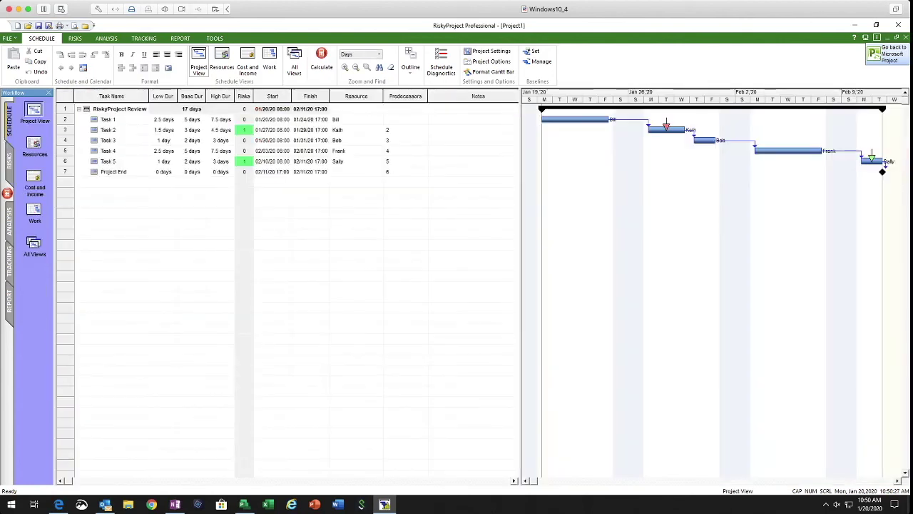
drag(519, 214, 361, 214)
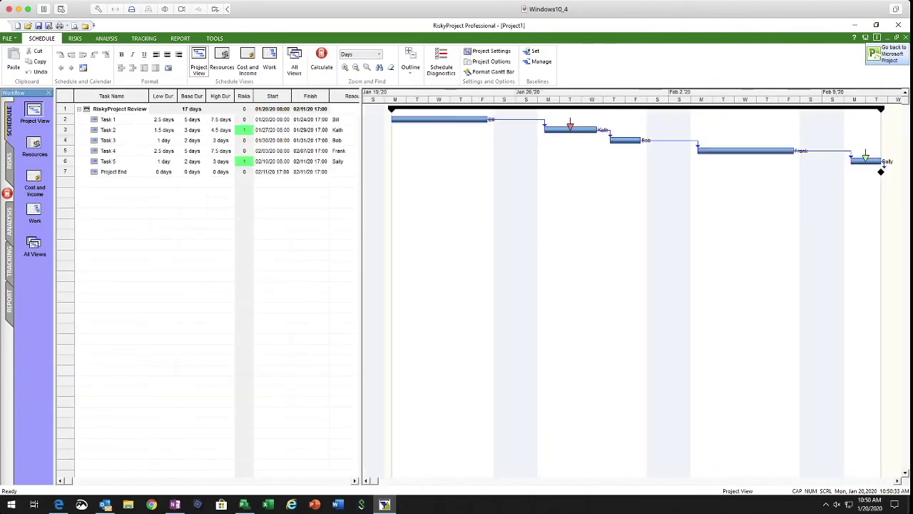
scroll(635, 285, right, 3)
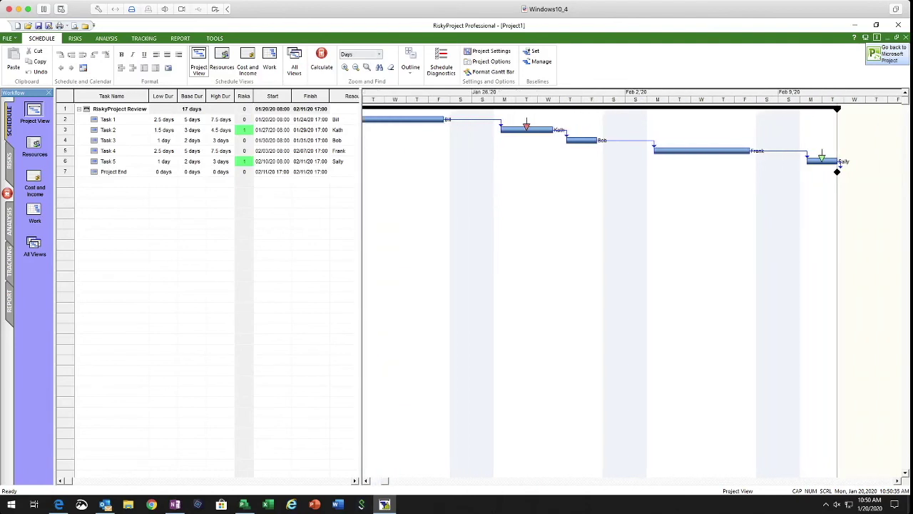
mouse_move(505, 126)
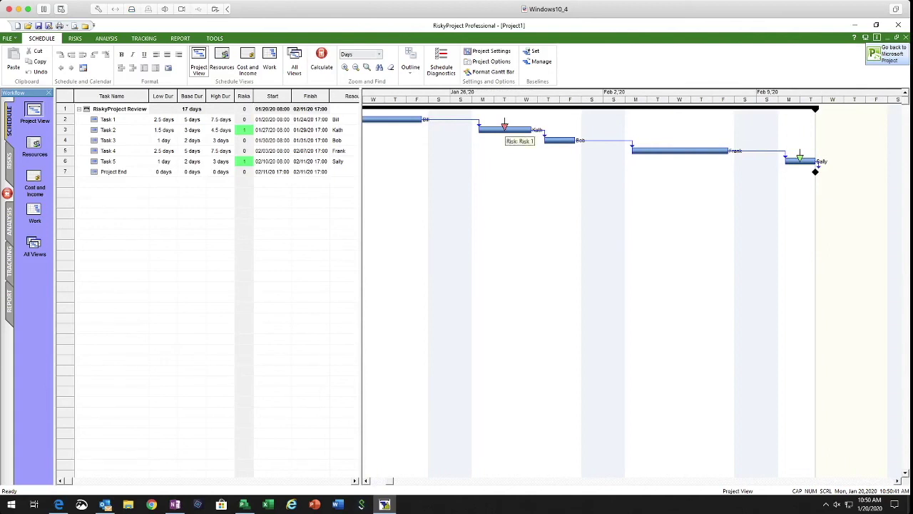
mouse_move(800, 158)
Open the Mitigation Response view under RISKS, then switch back to Microsoft Project.
mouse_move(505, 126)
click(75, 38)
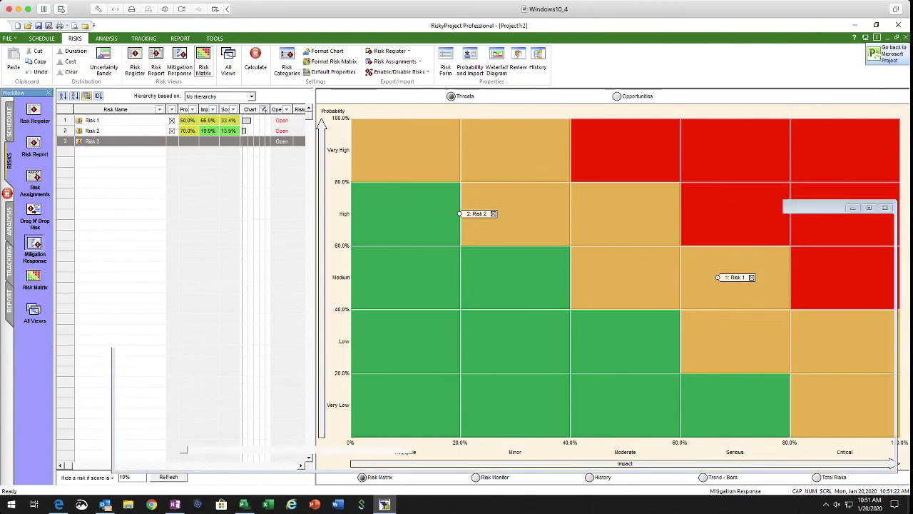
click(33, 246)
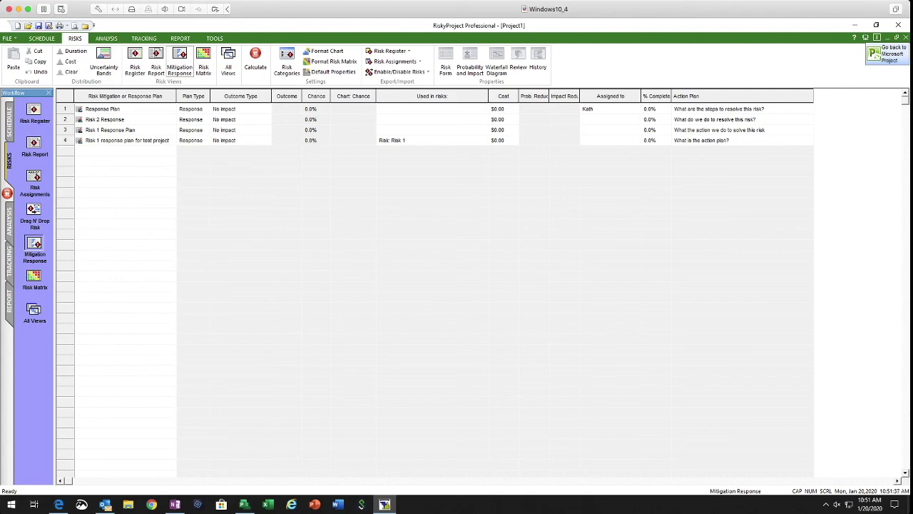
mouse_move(244, 505)
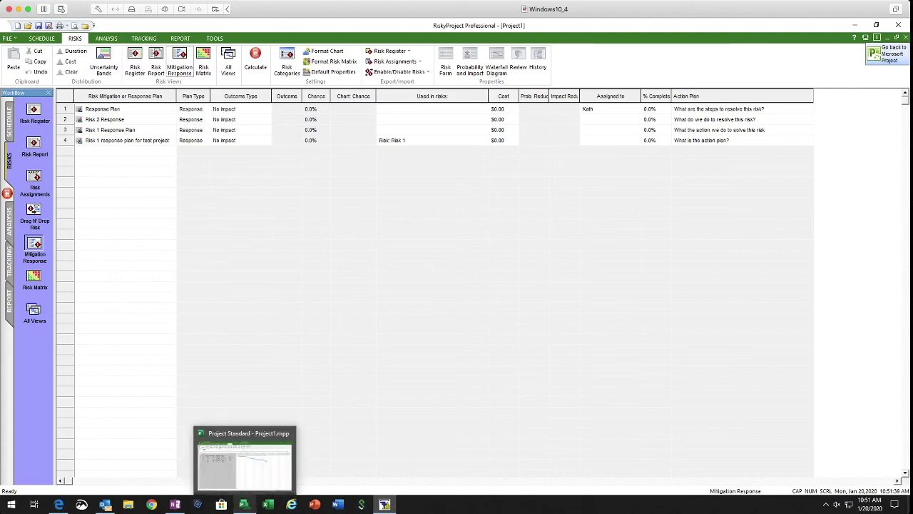
click(244, 462)
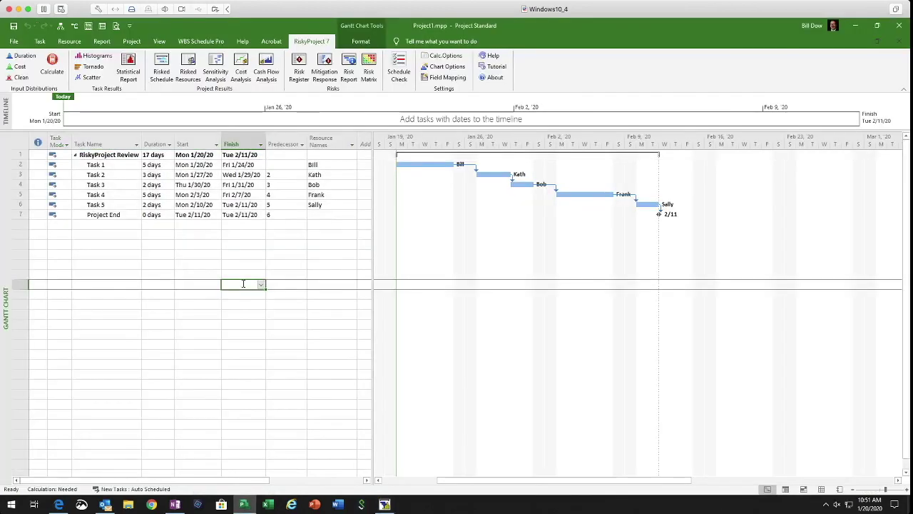